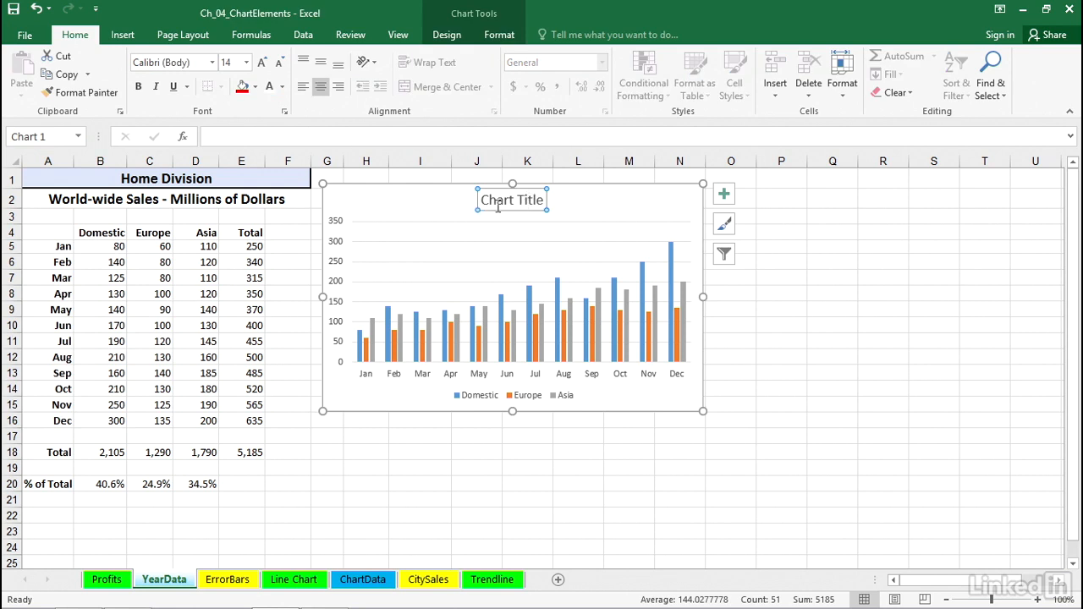
- Apply a quick layout with a chart title, both axis titles and a right-side legend to the chart
{"action": "left_click", "coordinate": [178, 176]}
{"action": "left_click", "coordinate": [500, 201]}
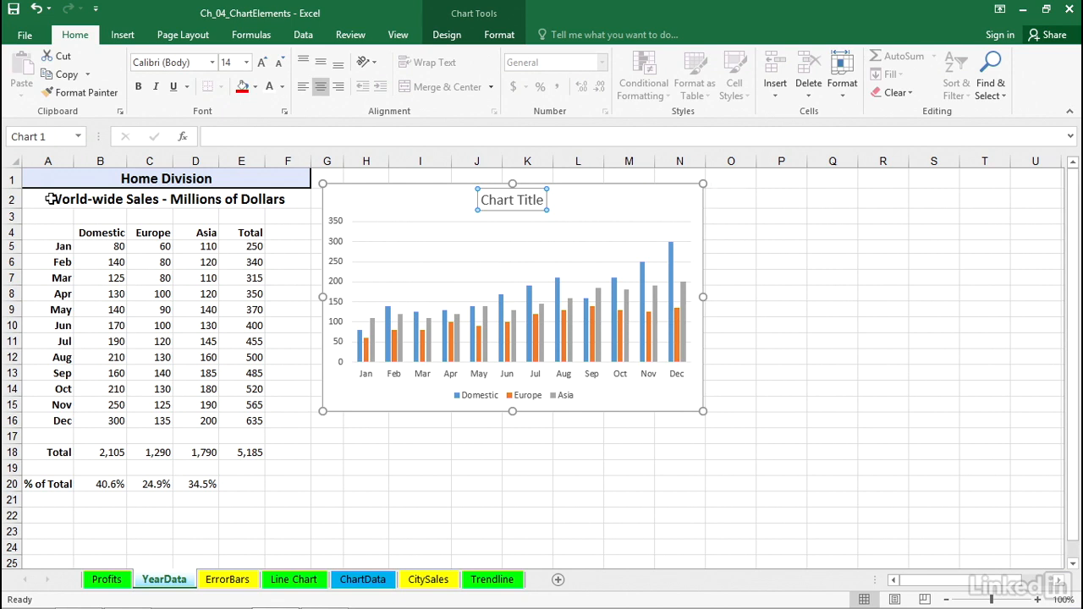
{"action": "left_click", "coordinate": [51, 200]}
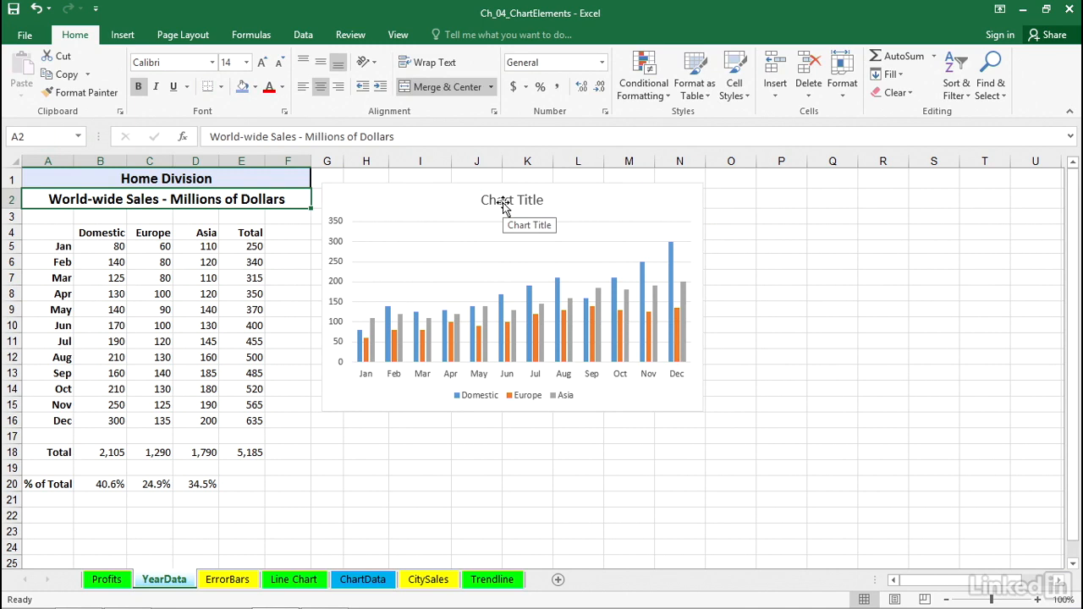
{"action": "left_click", "coordinate": [570, 202]}
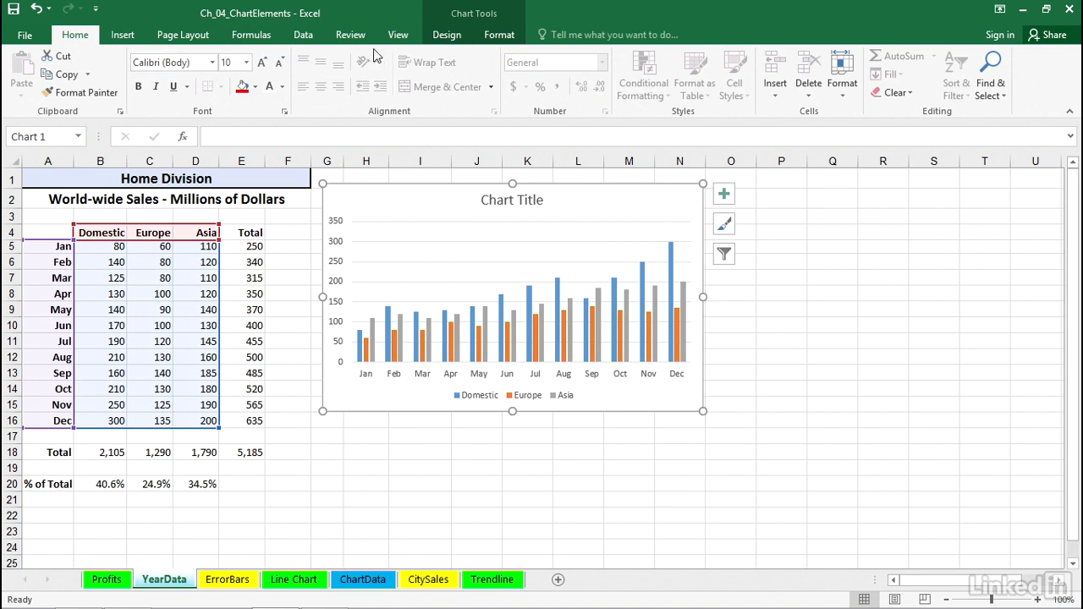
{"action": "left_click", "coordinate": [455, 38]}
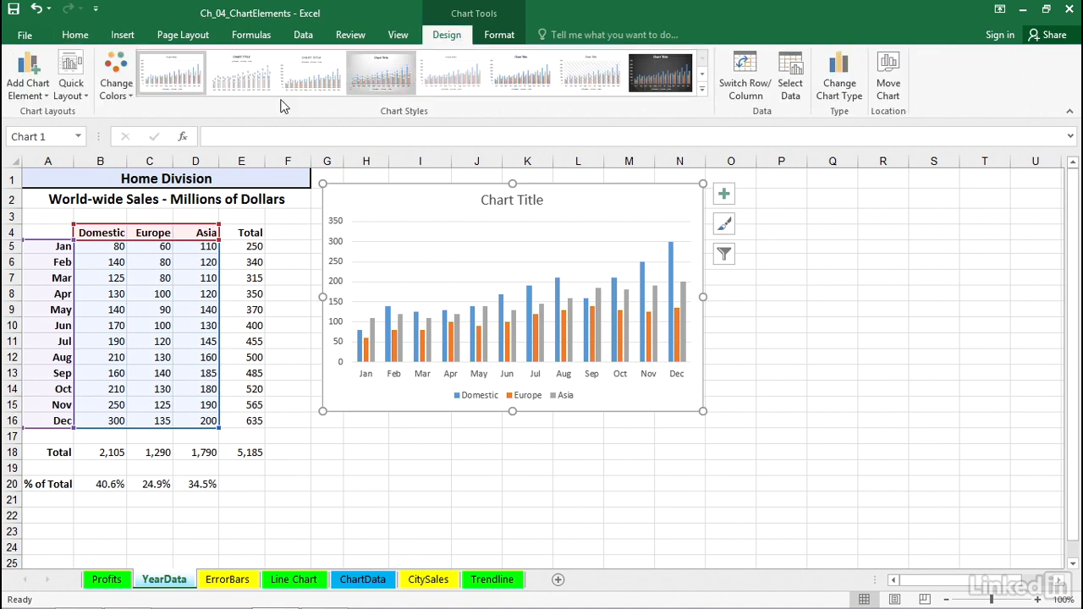
{"action": "left_click", "coordinate": [71, 71]}
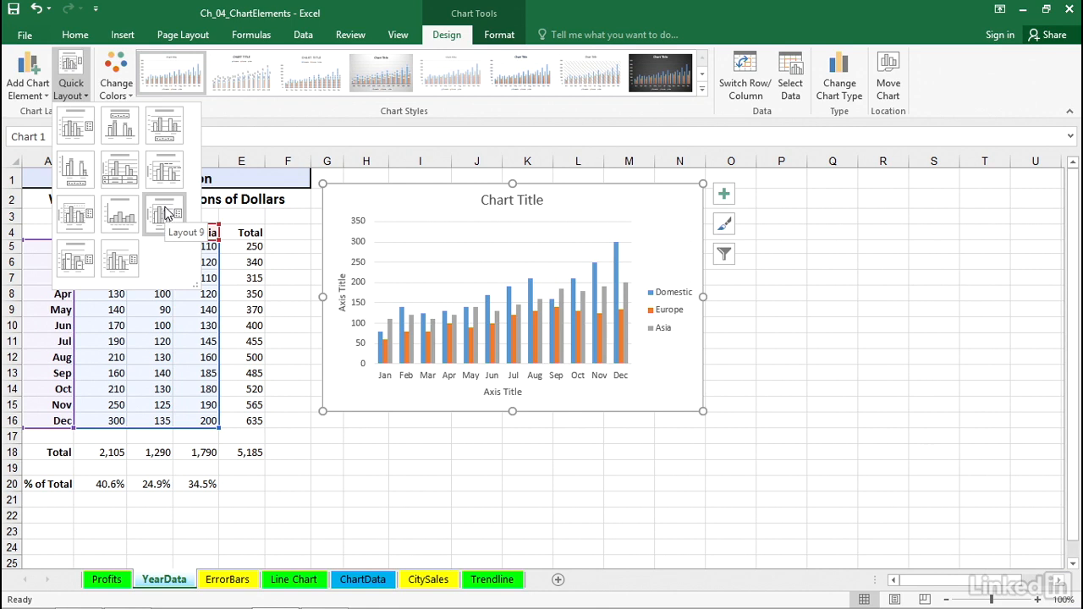
{"action": "left_click", "coordinate": [167, 212]}
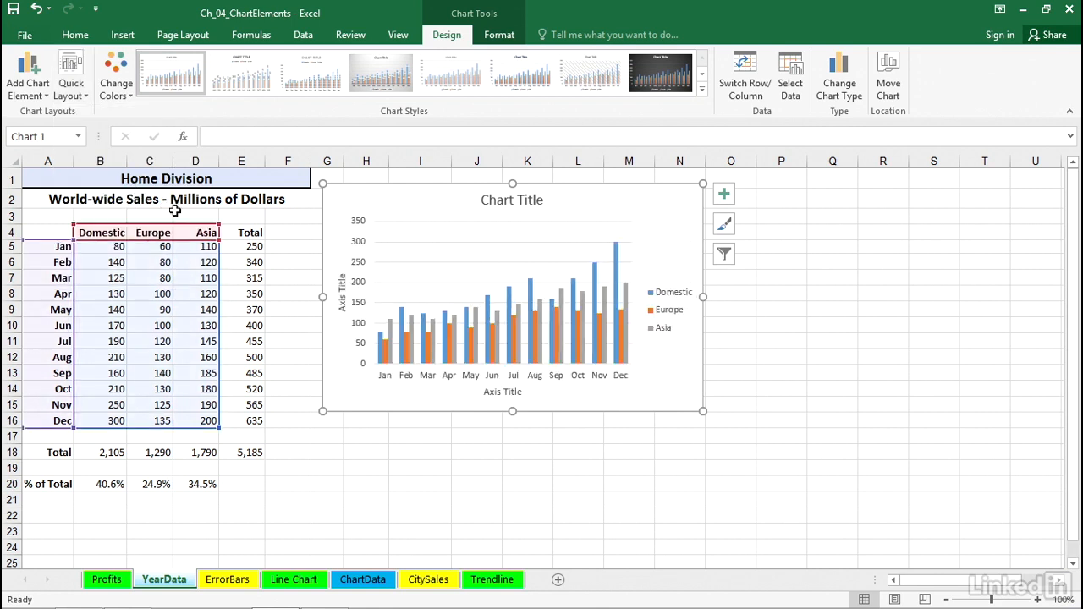
- Link the chart title to cell A1 with a formula
{"action": "left_click", "coordinate": [505, 199]}
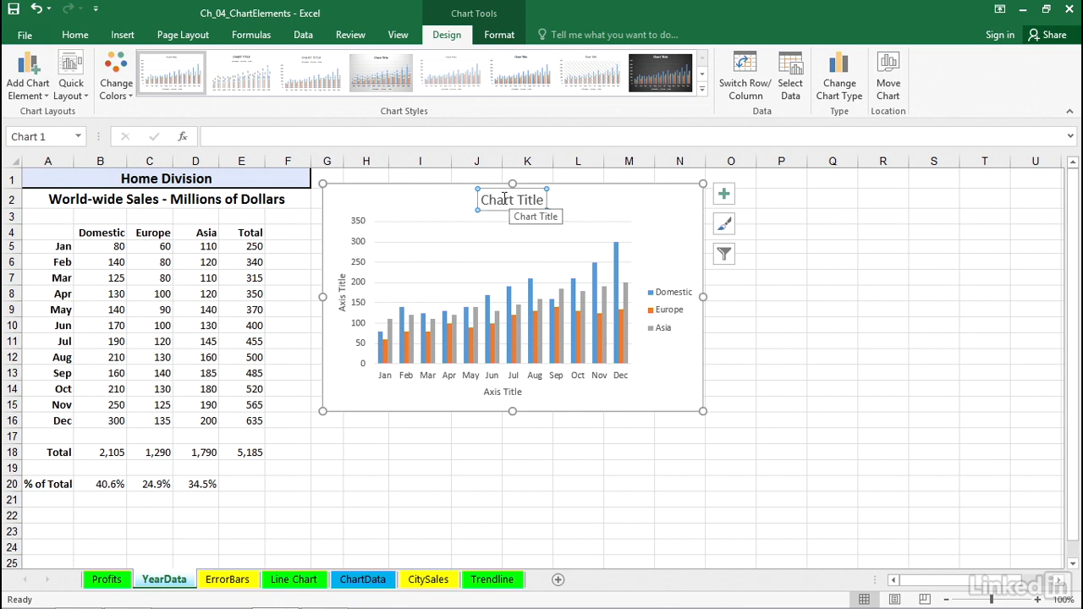
{"action": "type", "text": "="}
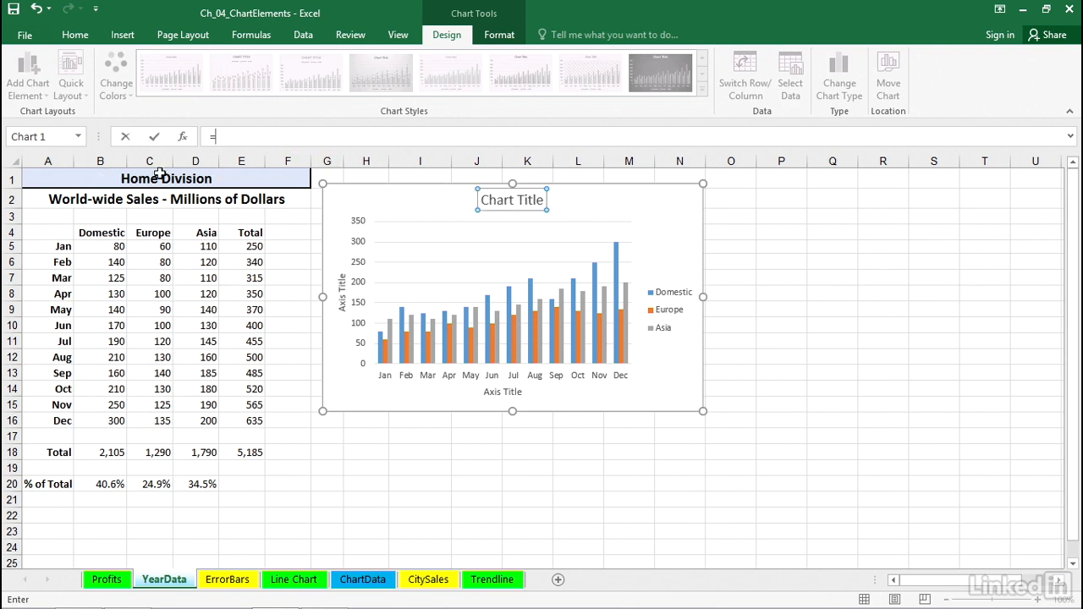
{"action": "left_click", "coordinate": [150, 178]}
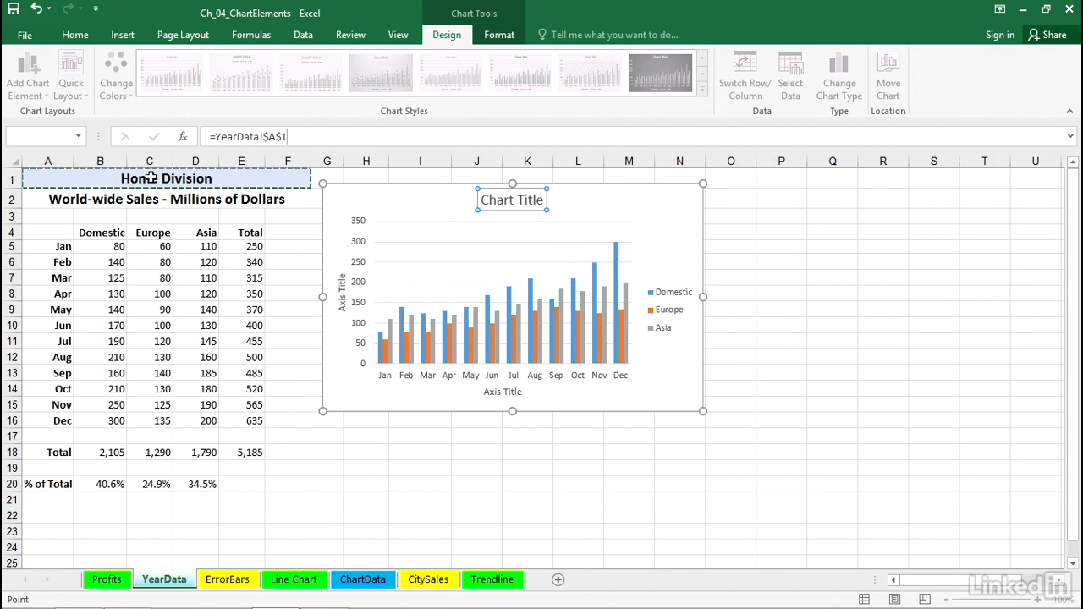
{"action": "key", "text": "Return"}
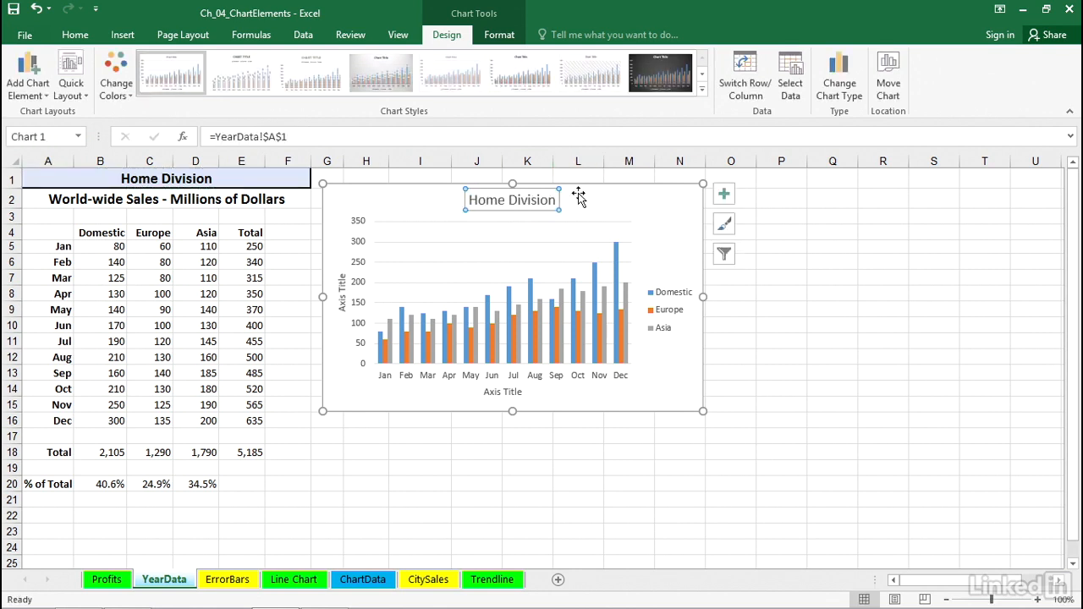
- Edit the A1 heading to read Home Department
{"action": "left_click", "coordinate": [218, 176]}
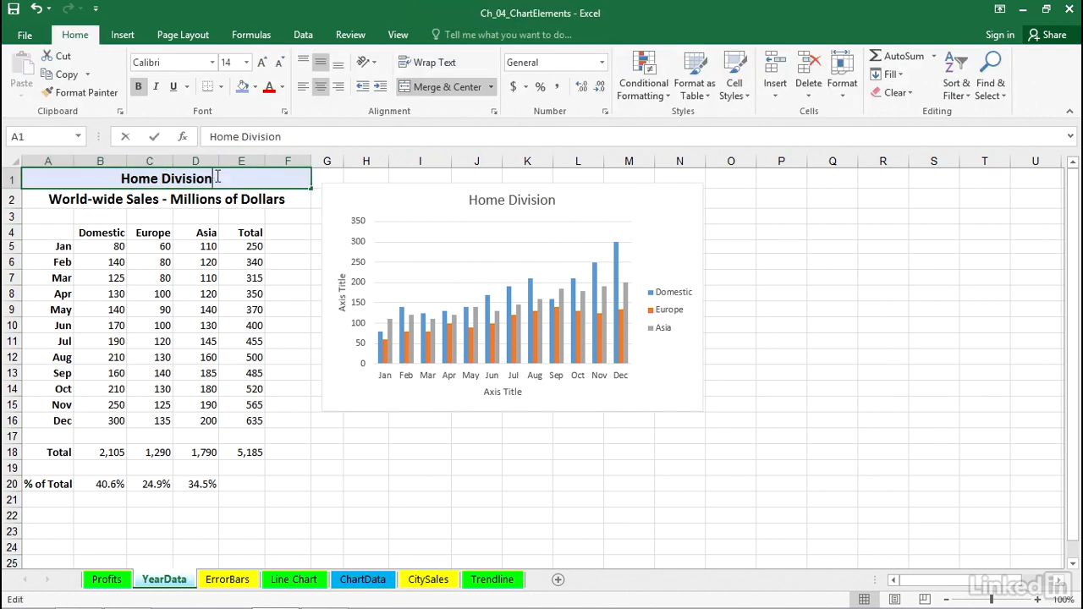
{"action": "double_click", "coordinate": [241, 184]}
{"action": "key", "text": "BackSpace"}
{"action": "key", "text": "BackSpace"}
{"action": "key", "text": "BackSpace"}
{"action": "key", "text": "BackSpace"}
{"action": "key", "text": "BackSpace"}
{"action": "key", "text": "BackSpace"}
{"action": "key", "text": "BackSpace"}
{"action": "type", "text": "epartment"}
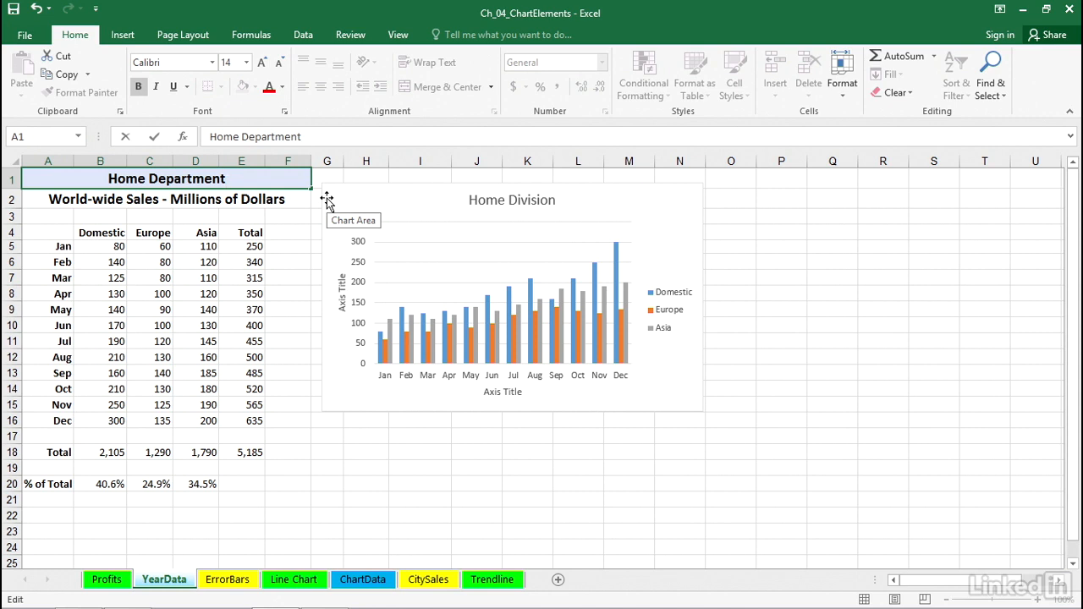
{"action": "key", "text": "Return"}
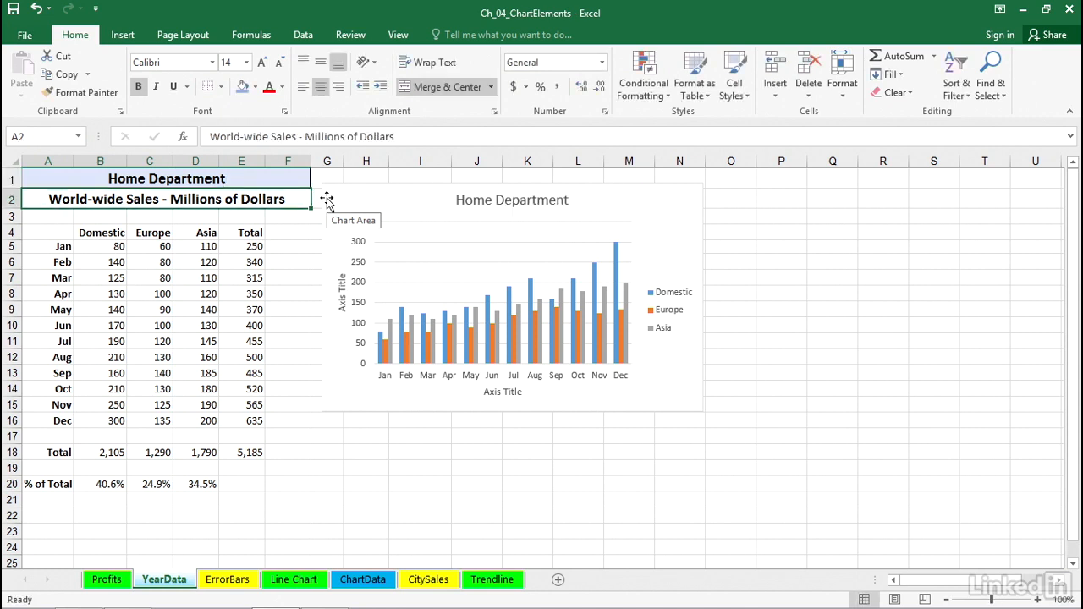
- Link the vertical axis title to cell A2 with a formula
{"action": "left_click", "coordinate": [345, 294]}
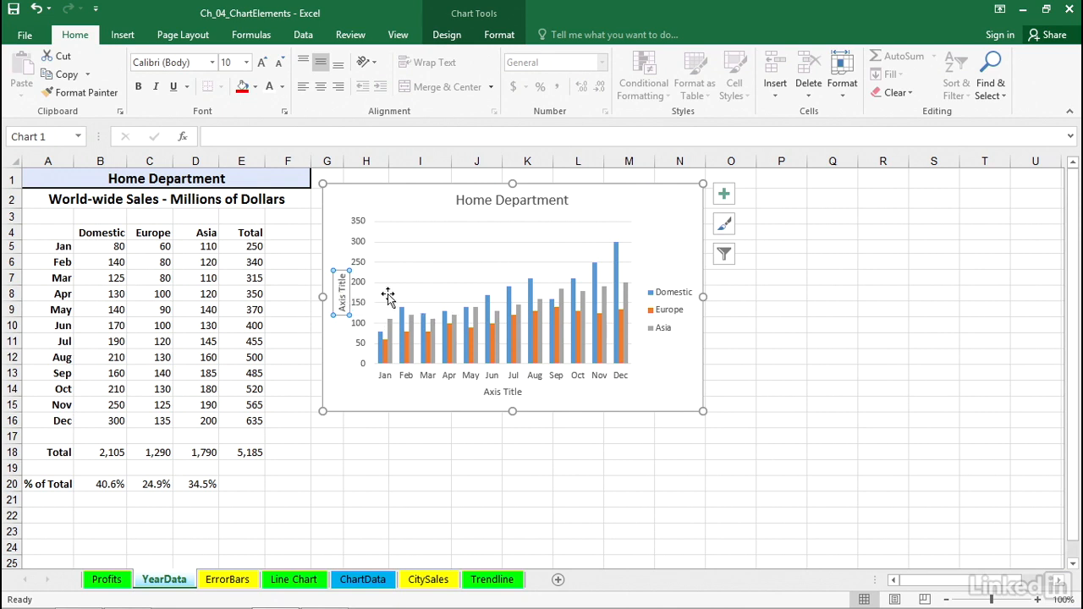
{"action": "type", "text": "="}
{"action": "left_click", "coordinate": [173, 198]}
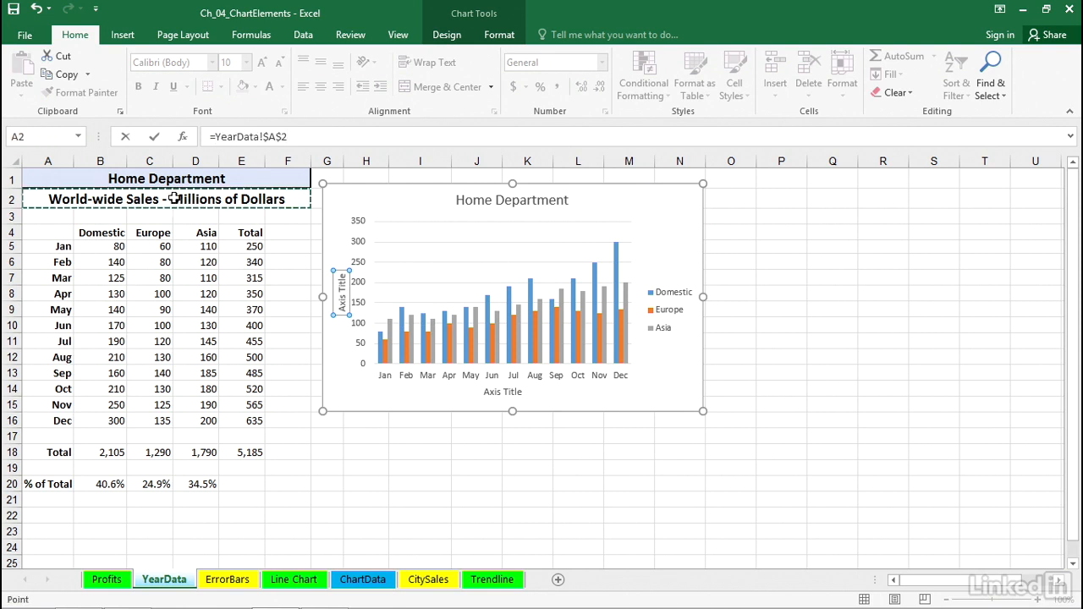
{"action": "key", "text": "Return"}
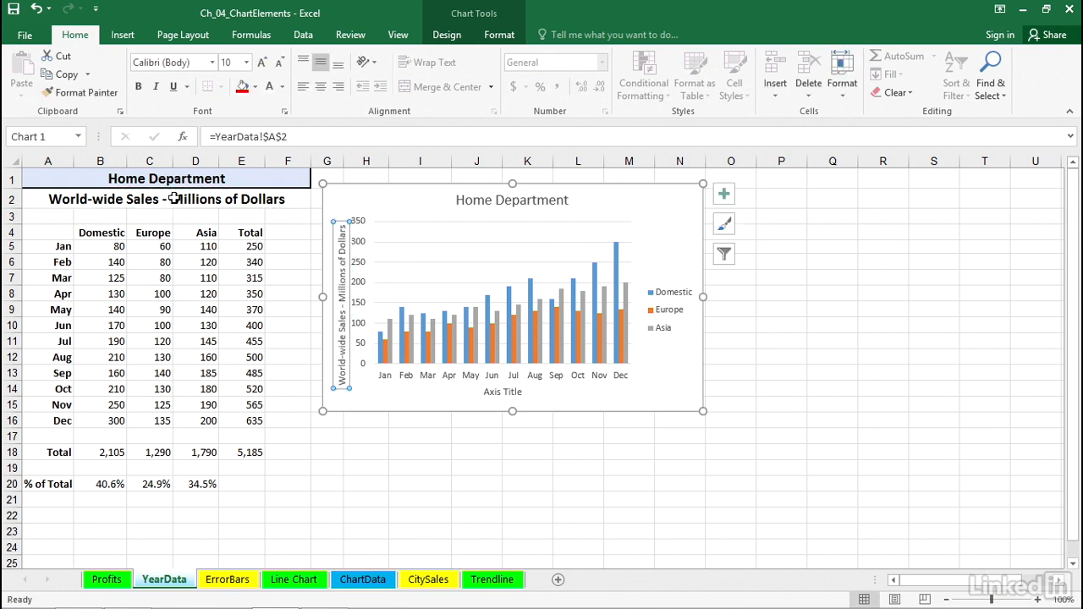
- Change Millions to Billions in the A2 heading
{"action": "left_click", "coordinate": [174, 197]}
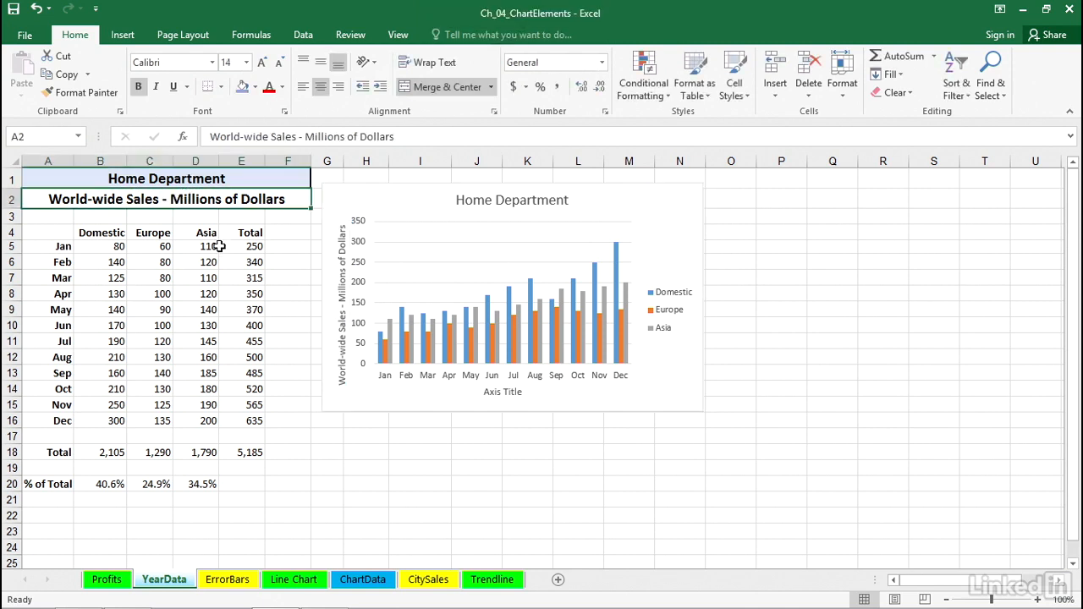
{"action": "left_click", "coordinate": [220, 246]}
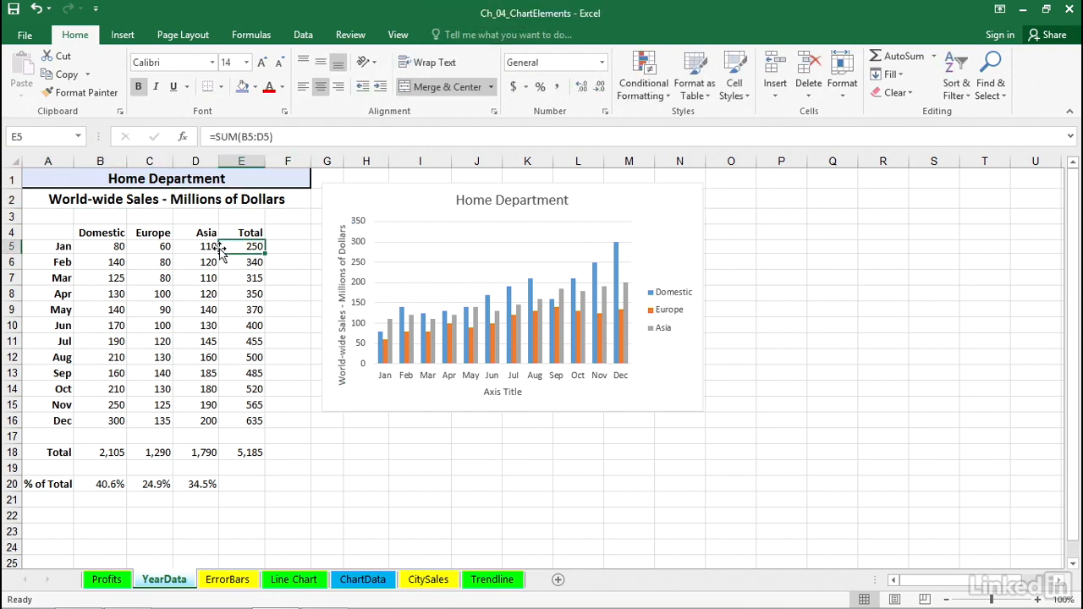
{"action": "double_click", "coordinate": [176, 198]}
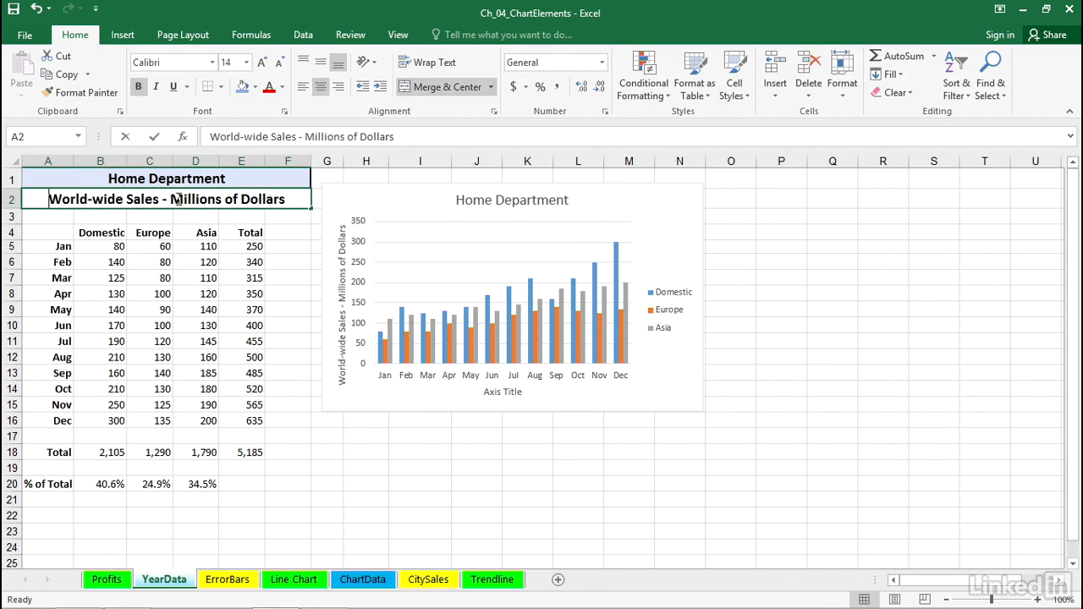
{"action": "left_click_drag", "start_coordinate": [182, 199], "coordinate": [170, 199]}
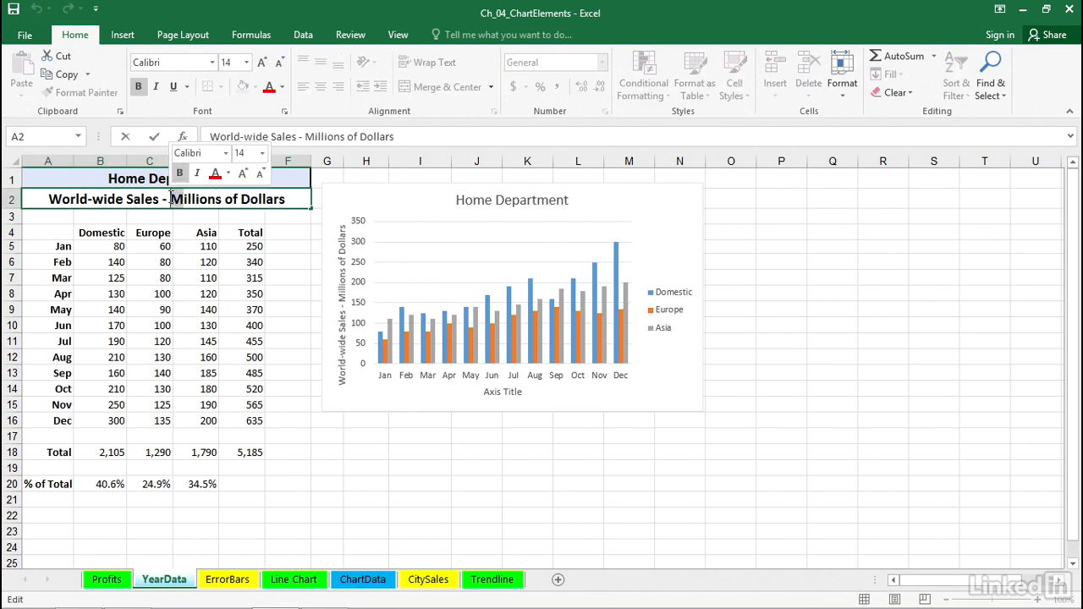
{"action": "type", "text": "B"}
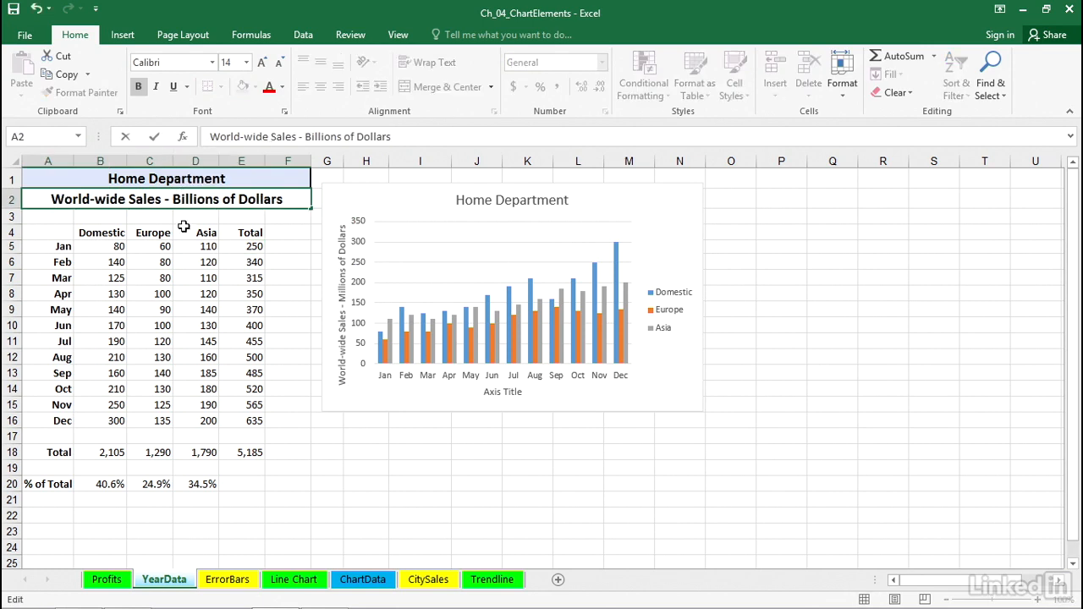
{"action": "key", "text": "Return"}
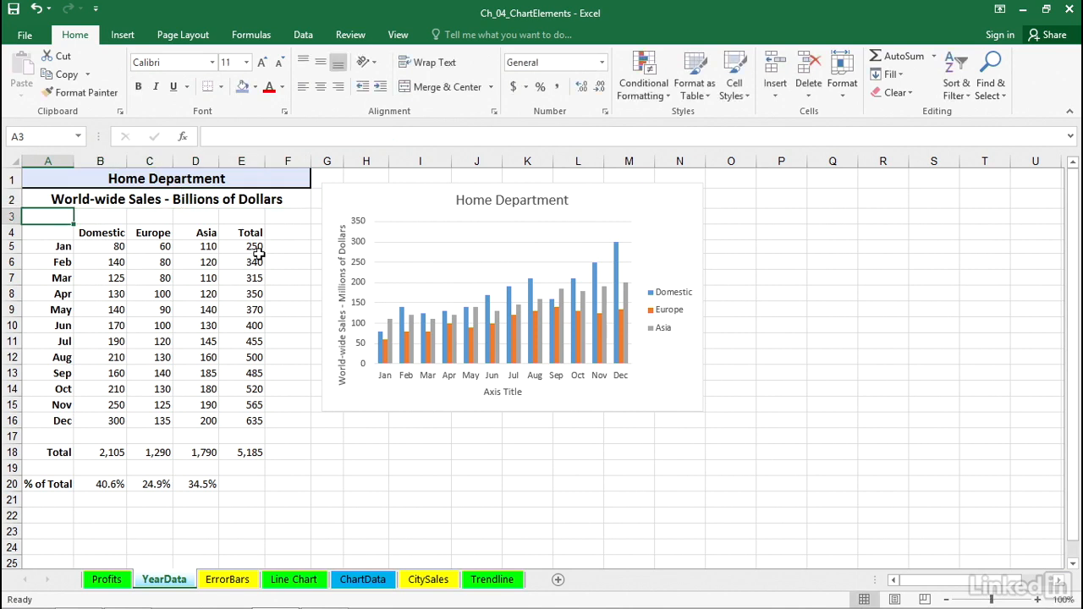
- Undo the A2 heading edit
{"action": "left_click", "coordinate": [334, 288]}
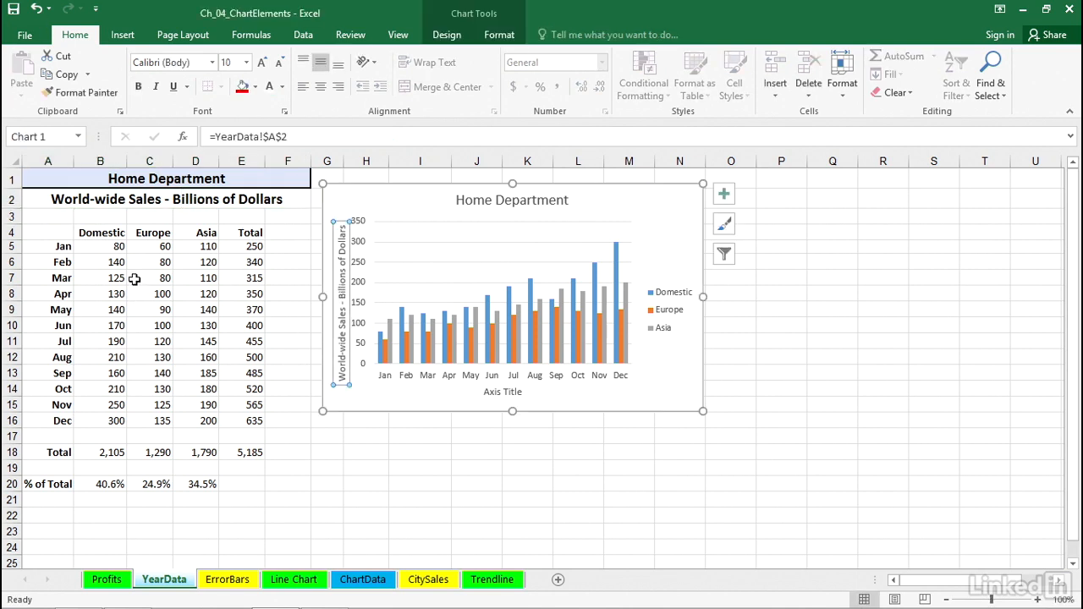
{"action": "key", "text": "ctrl+z"}
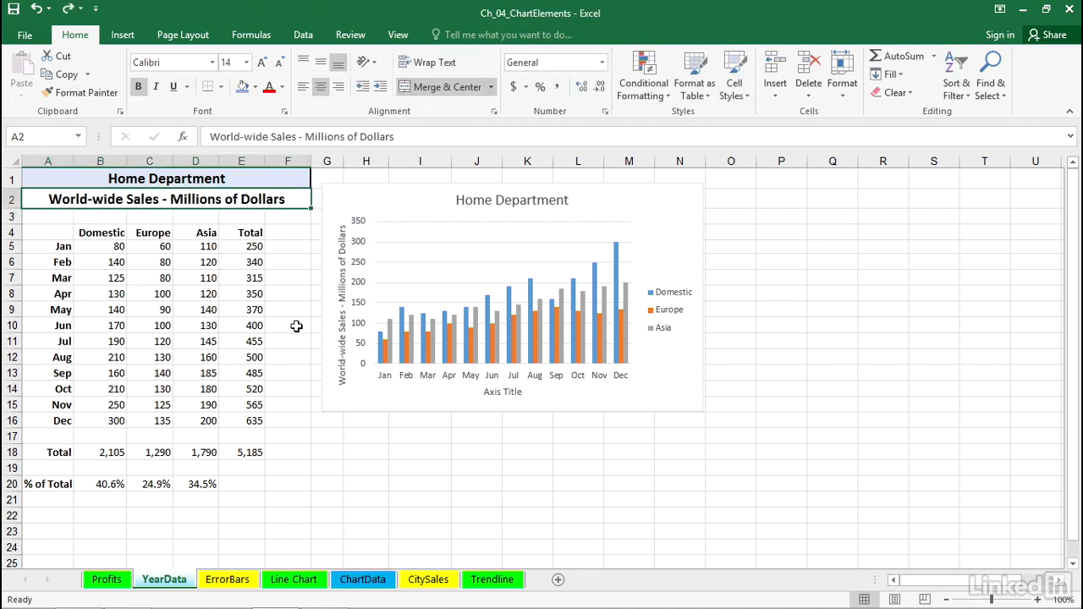
- Delete the chart title from the chart
{"action": "left_click", "coordinate": [507, 391]}
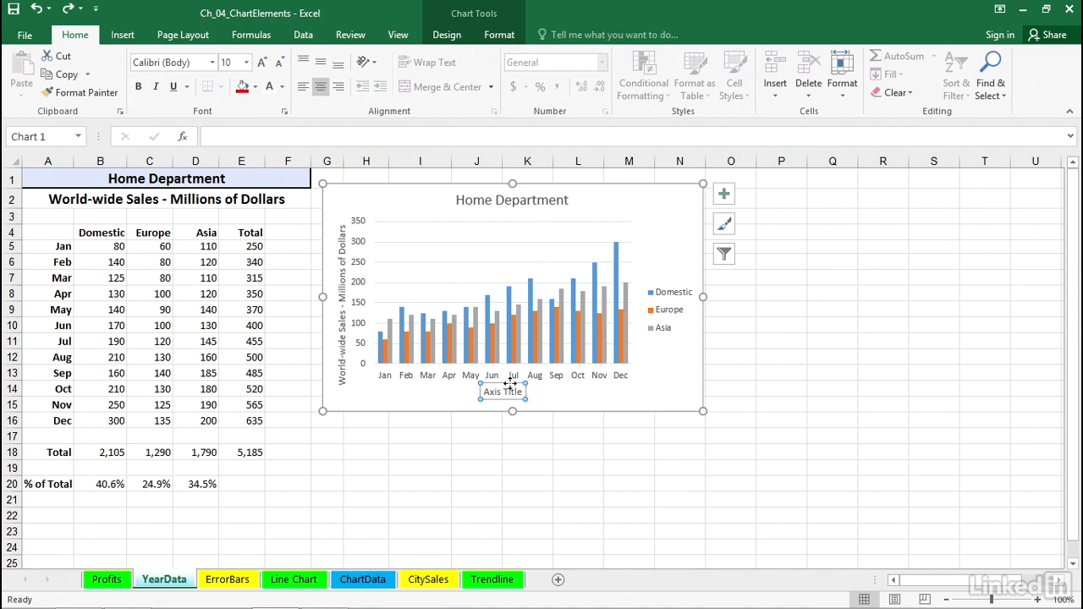
{"action": "left_click", "coordinate": [200, 184]}
{"action": "left_click", "coordinate": [199, 198]}
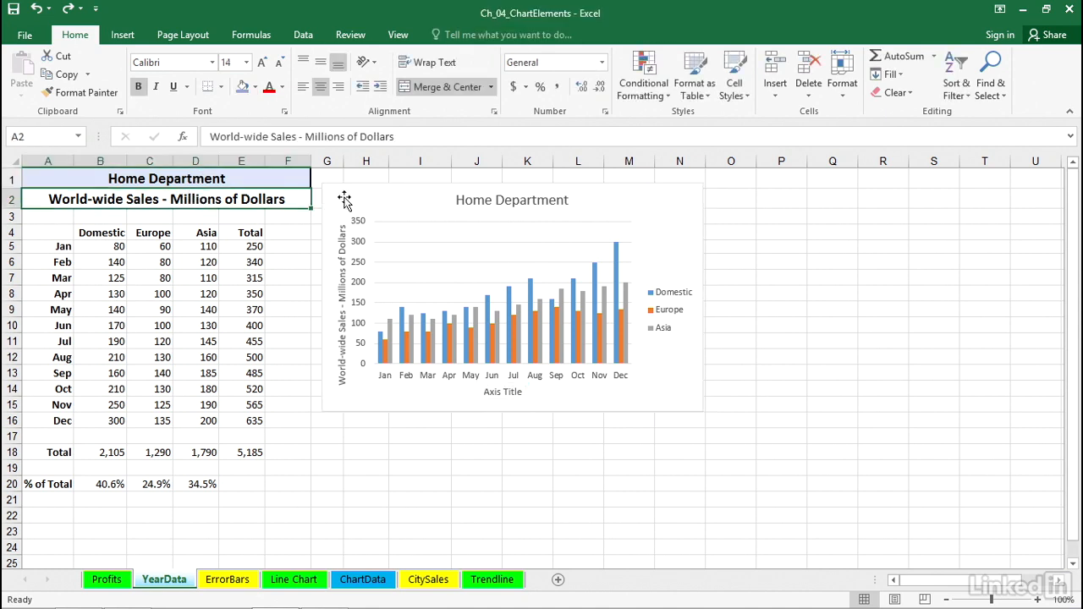
{"action": "left_click", "coordinate": [464, 207]}
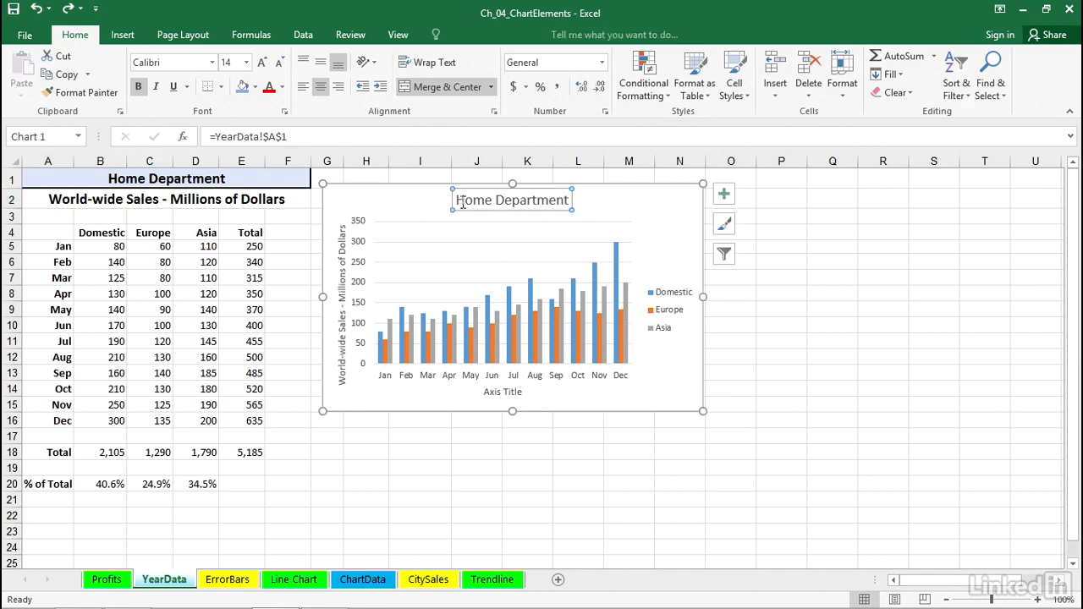
{"action": "left_click", "coordinate": [344, 230]}
{"action": "left_click", "coordinate": [635, 201]}
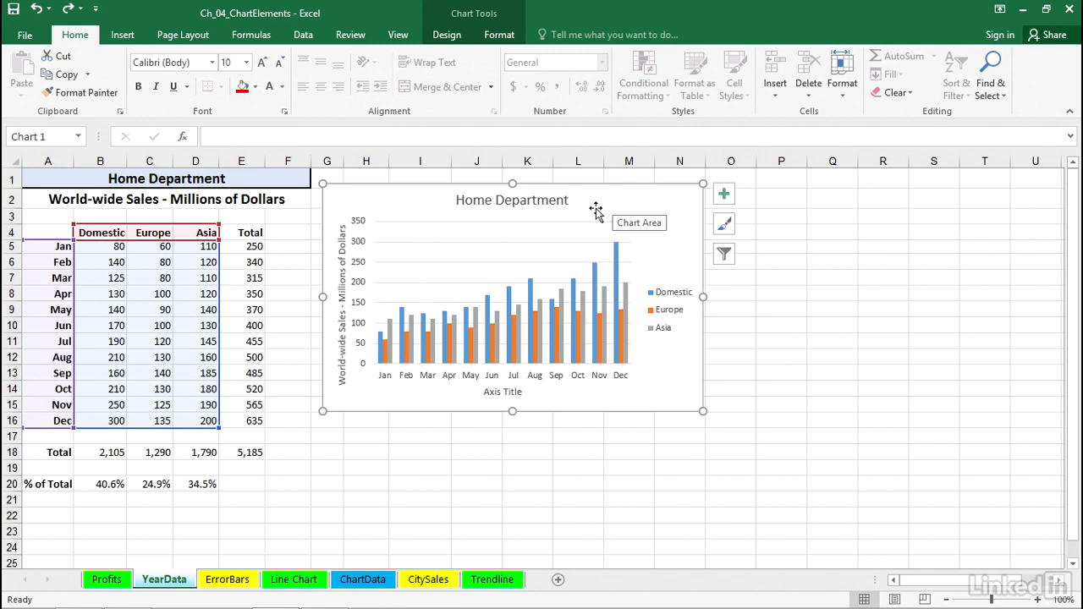
{"action": "left_click", "coordinate": [551, 201]}
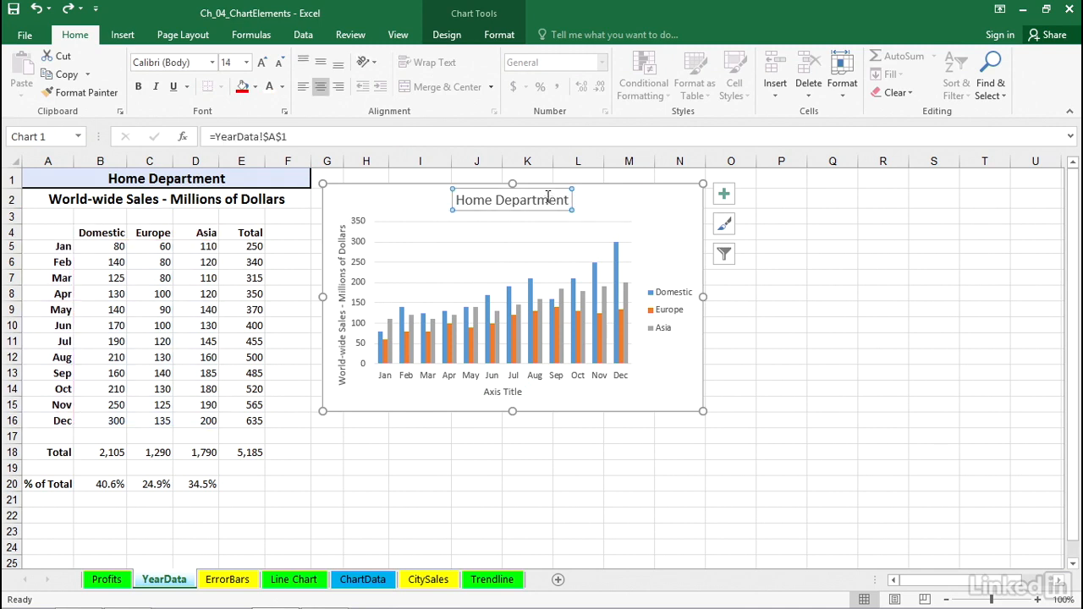
{"action": "key", "text": "Delete"}
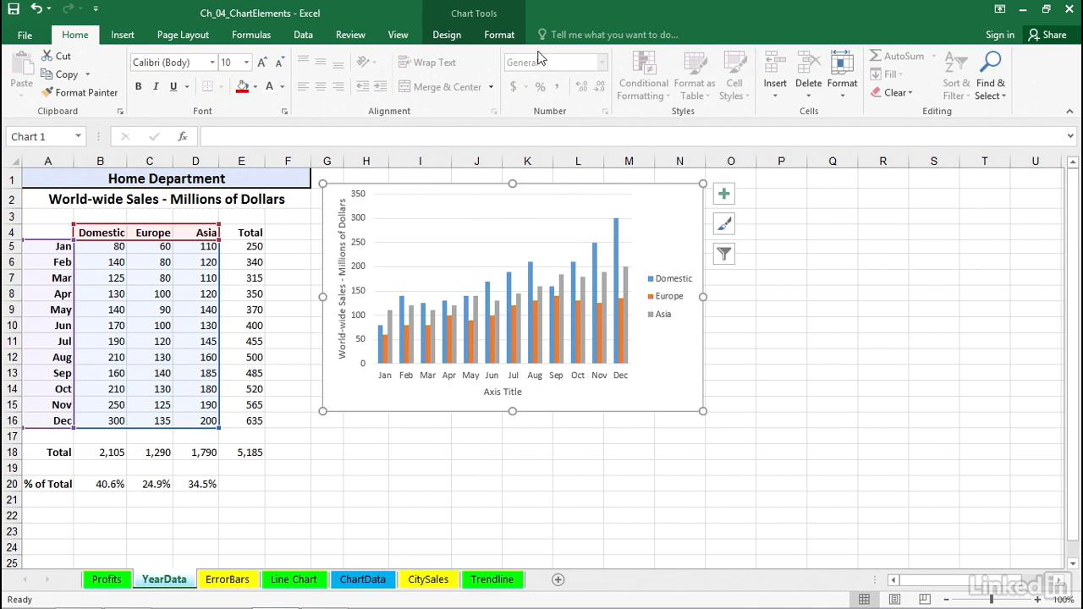
- Draw a text box inside the chart near the top-left of the plot area
{"action": "left_click", "coordinate": [497, 37]}
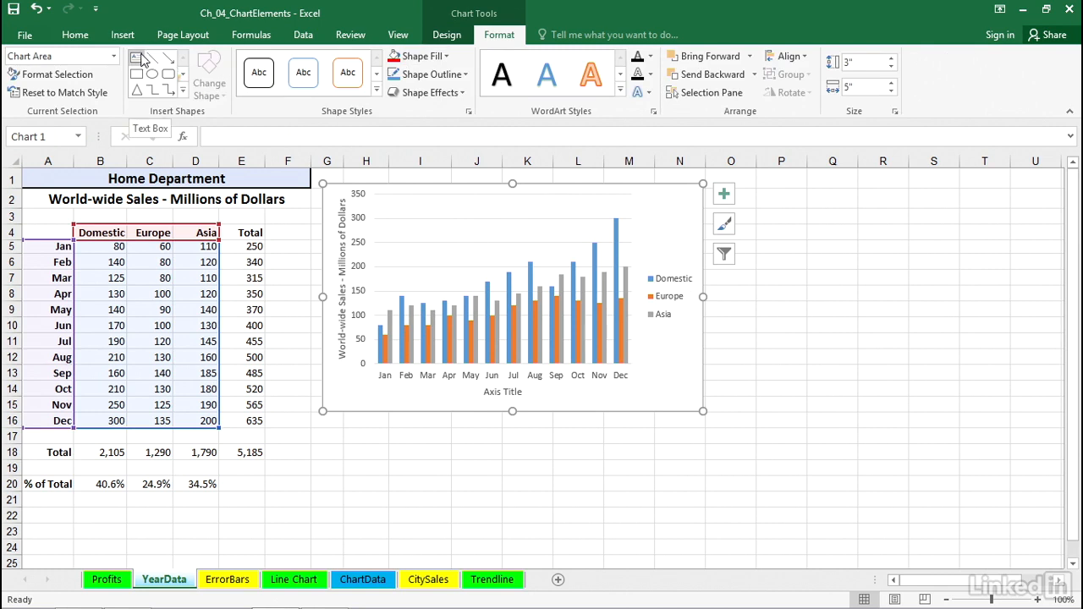
{"action": "left_click", "coordinate": [182, 90]}
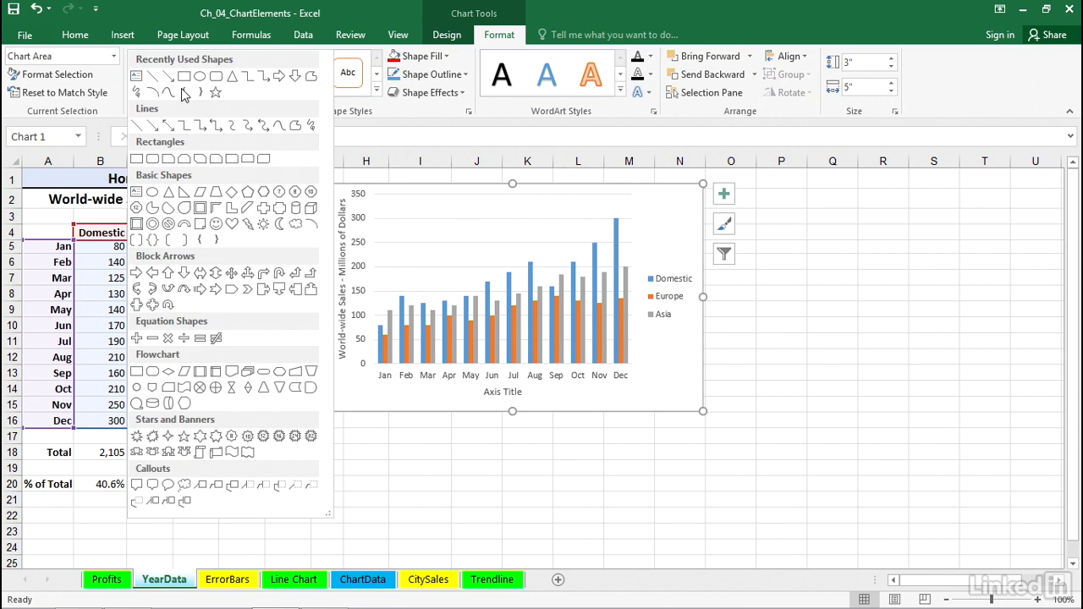
{"action": "left_click", "coordinate": [137, 76]}
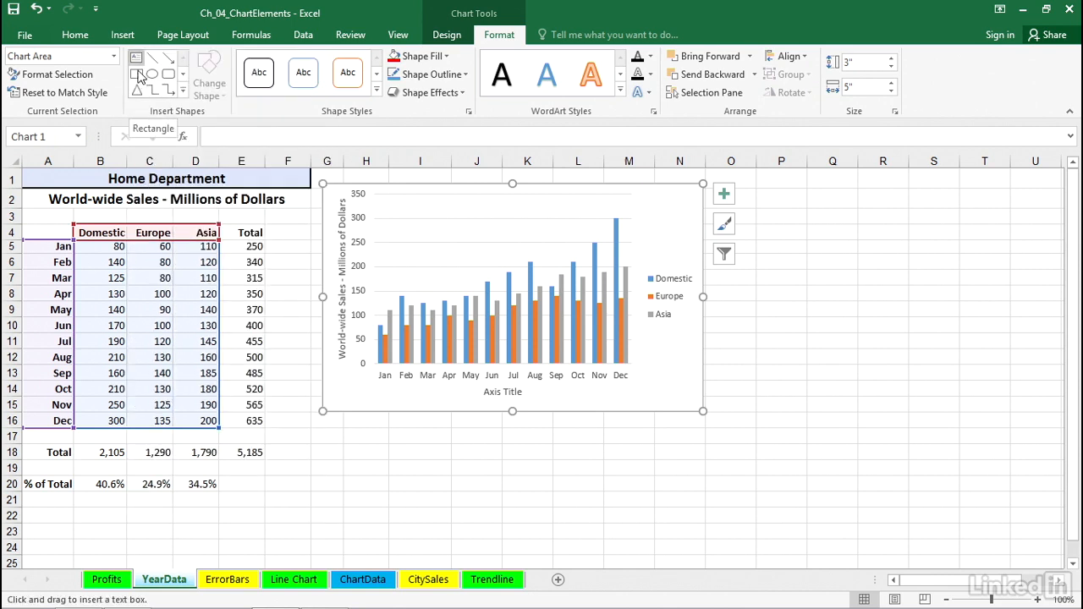
{"action": "mouse_move", "coordinate": [393, 206]}
{"action": "left_mouse_down"}
{"action": "mouse_move", "coordinate": [393, 225]}
{"action": "mouse_move", "coordinate": [513, 233]}
{"action": "left_mouse_up"}
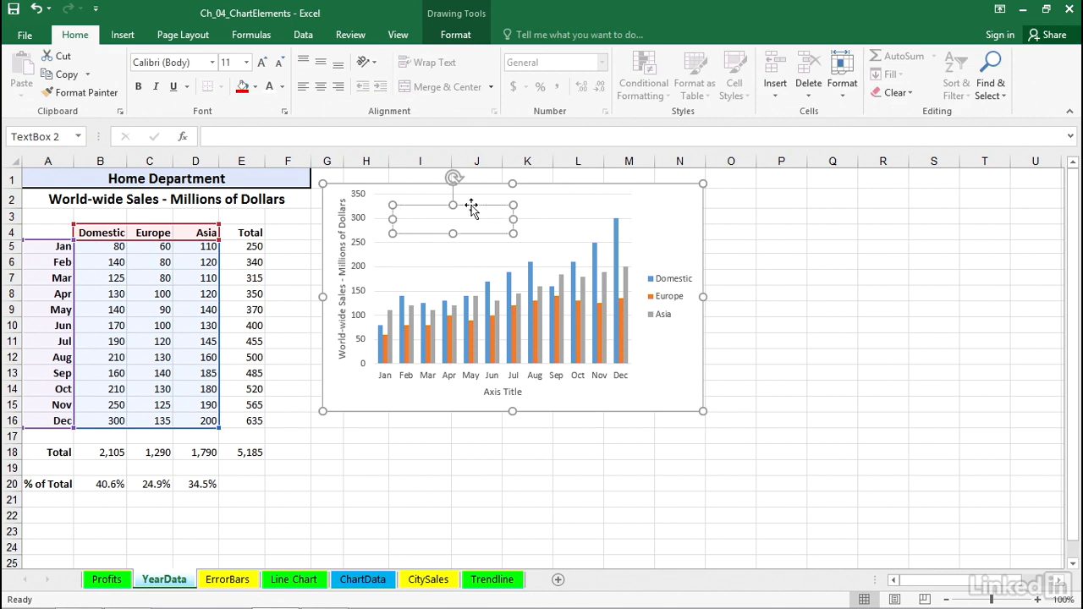
- Link the text box to cell A1 with a formula
{"action": "left_click", "coordinate": [224, 136]}
{"action": "type", "text": "="}
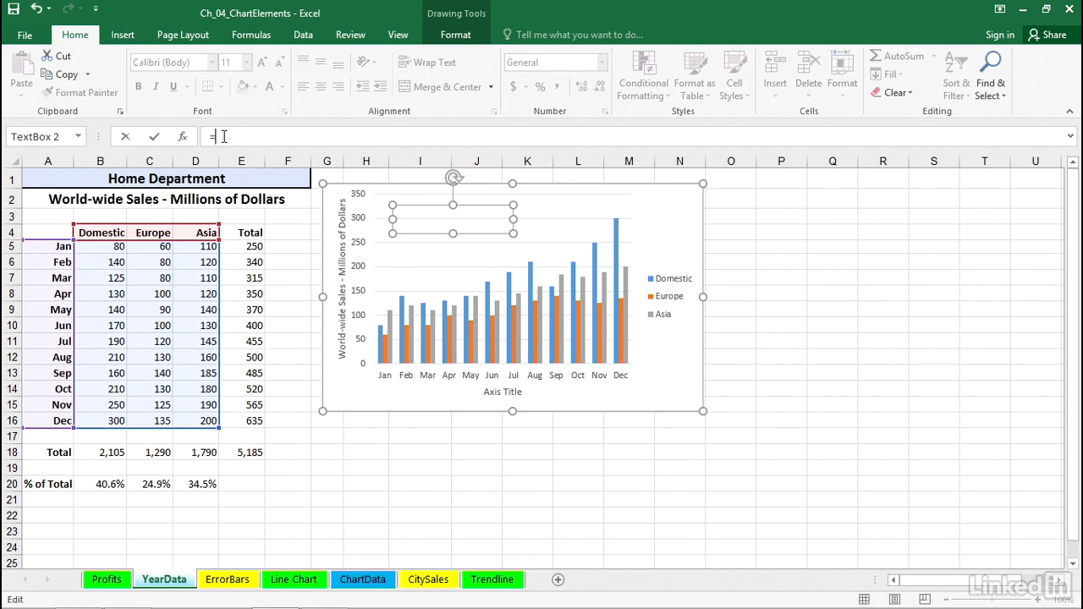
{"action": "left_click", "coordinate": [204, 175]}
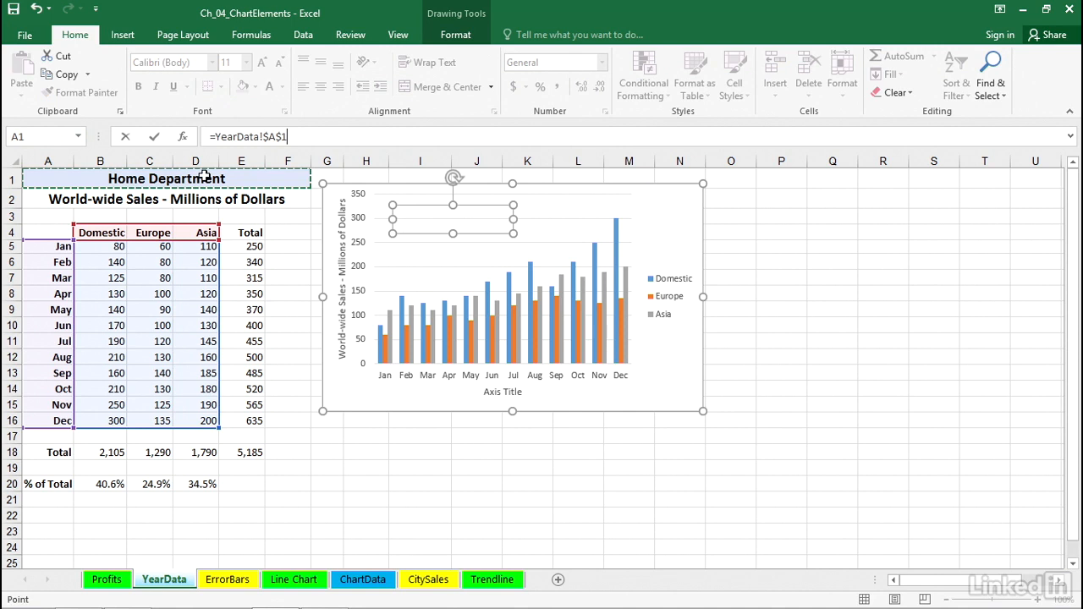
{"action": "key", "text": "Return"}
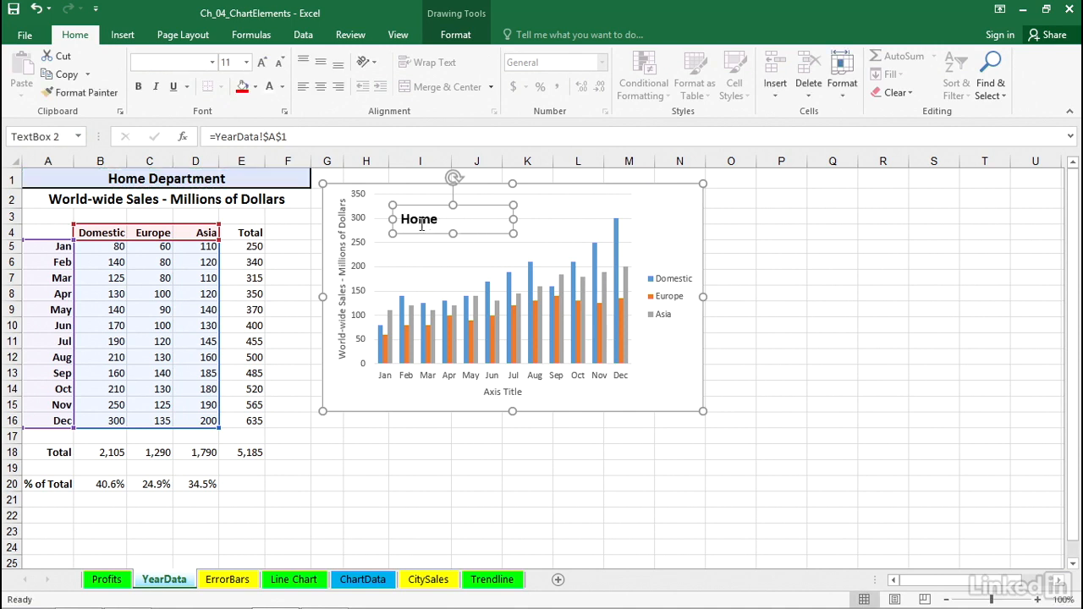
- Widen the text box to fit its text and shift the chart slightly down and right
{"action": "left_click_drag", "start_coordinate": [513, 220], "coordinate": [546, 219]}
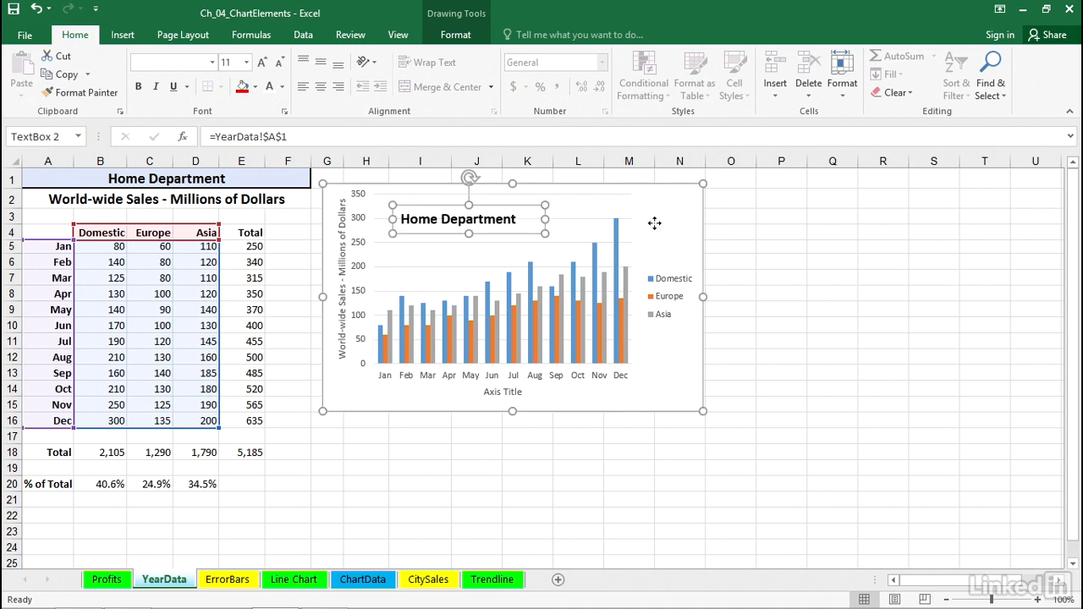
{"action": "left_click", "coordinate": [652, 213]}
{"action": "left_click_drag", "start_coordinate": [662, 202], "coordinate": [683, 233]}
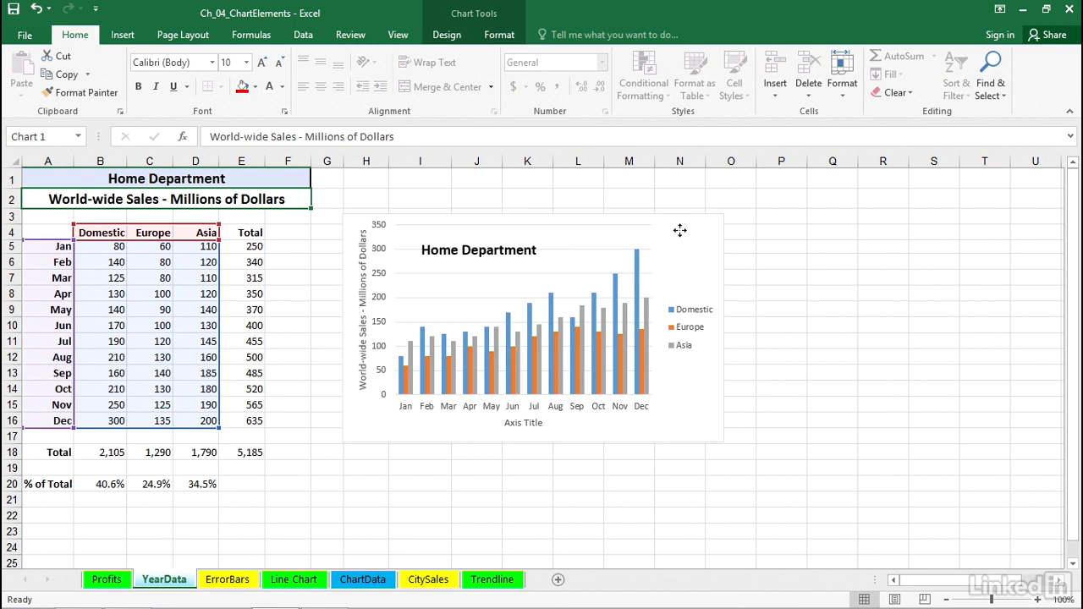
- Move the text box up toward the chart's top-left corner
{"action": "left_click", "coordinate": [531, 246]}
{"action": "left_click_drag", "start_coordinate": [530, 242], "coordinate": [525, 227]}
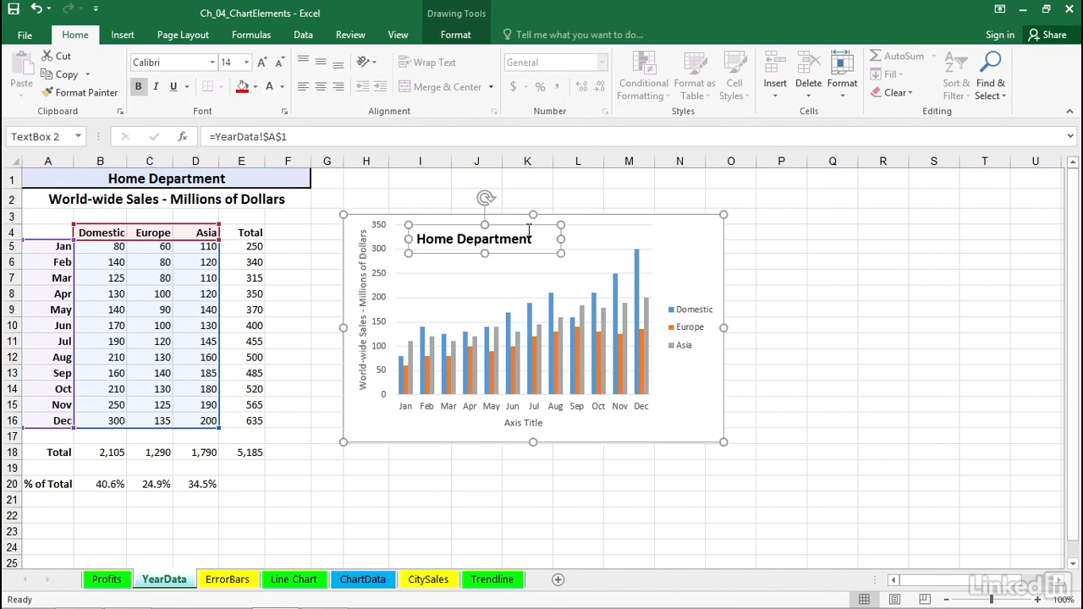
{"action": "left_click", "coordinate": [681, 238]}
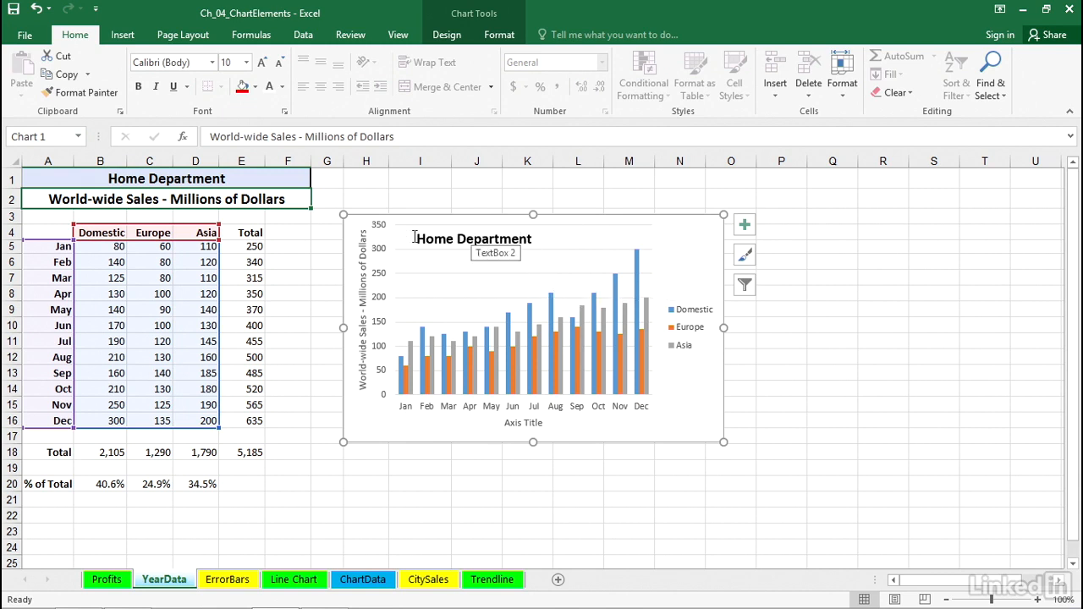
- Change the A1 heading to Home Dept
{"action": "double_click", "coordinate": [227, 179]}
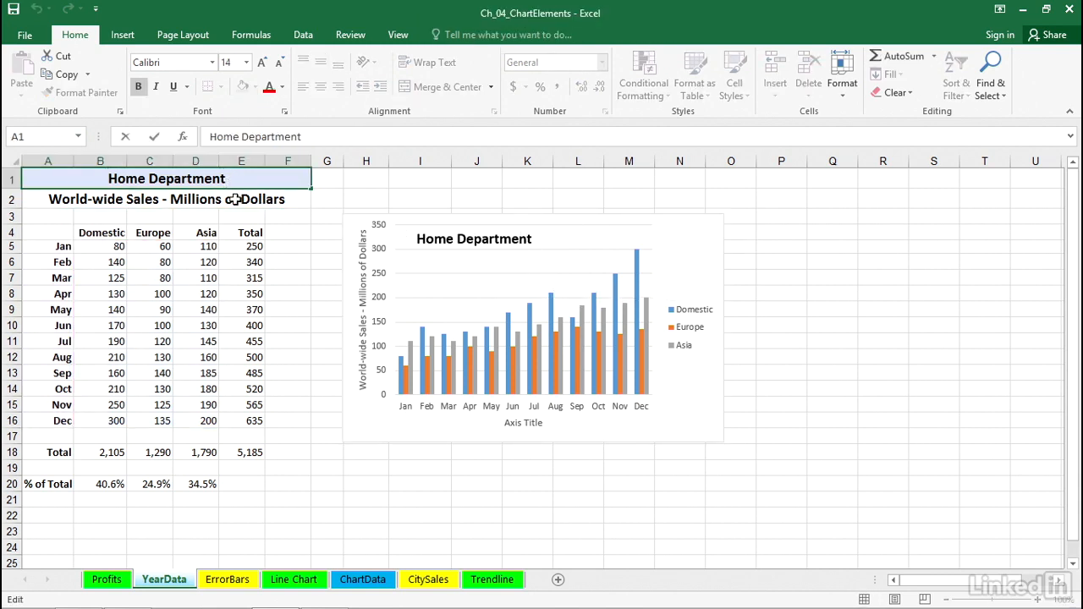
{"action": "key", "text": "BackSpace"}
{"action": "key", "text": "BackSpace"}
{"action": "key", "text": "BackSpace"}
{"action": "key", "text": "BackSpace"}
{"action": "key", "text": "BackSpace"}
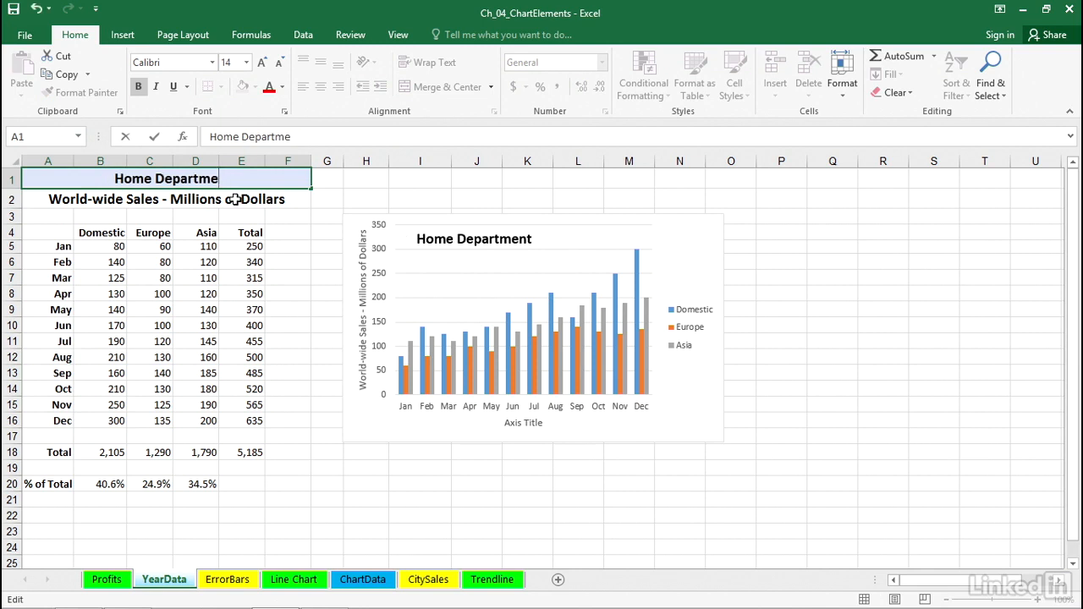
{"action": "key", "text": "BackSpace"}
{"action": "key", "text": "BackSpace"}
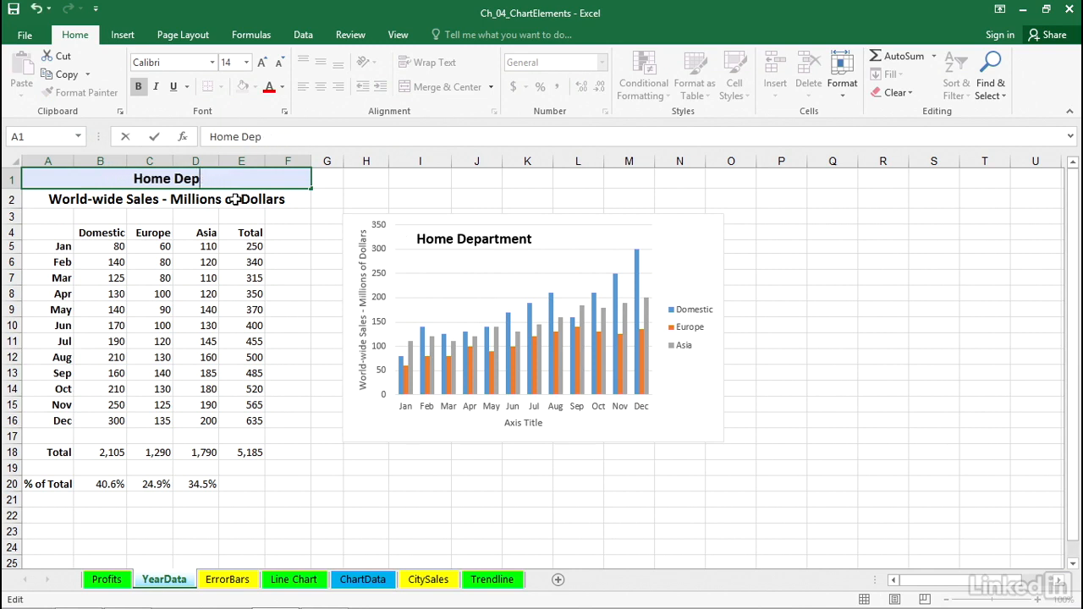
{"action": "type", "text": "t."}
{"action": "key", "text": "Return"}
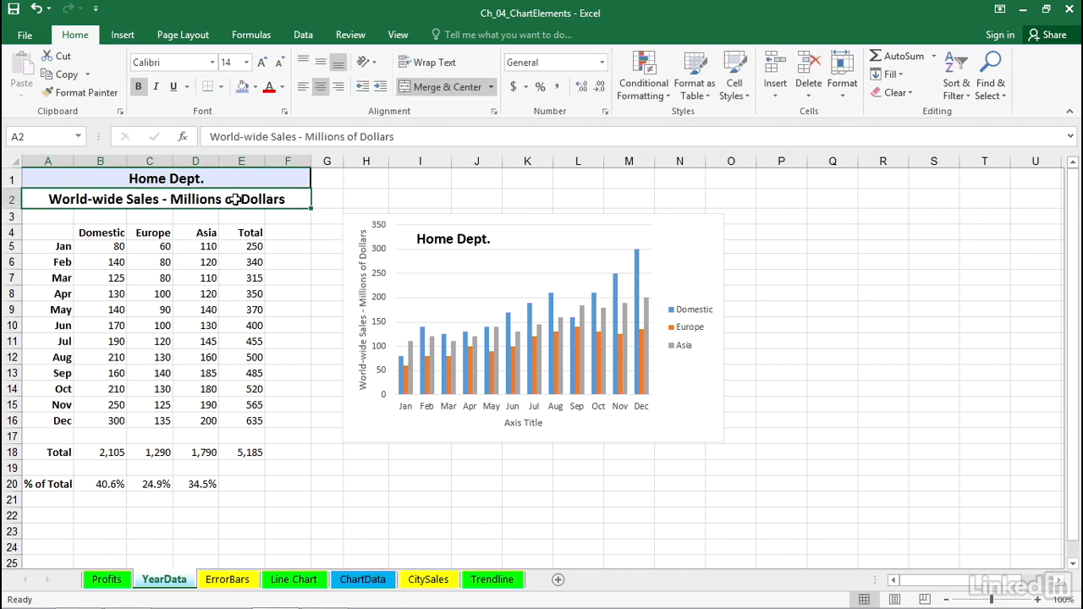
- Re-link the vertical axis title to cell A2 with a formula
{"action": "left_click", "coordinate": [478, 242]}
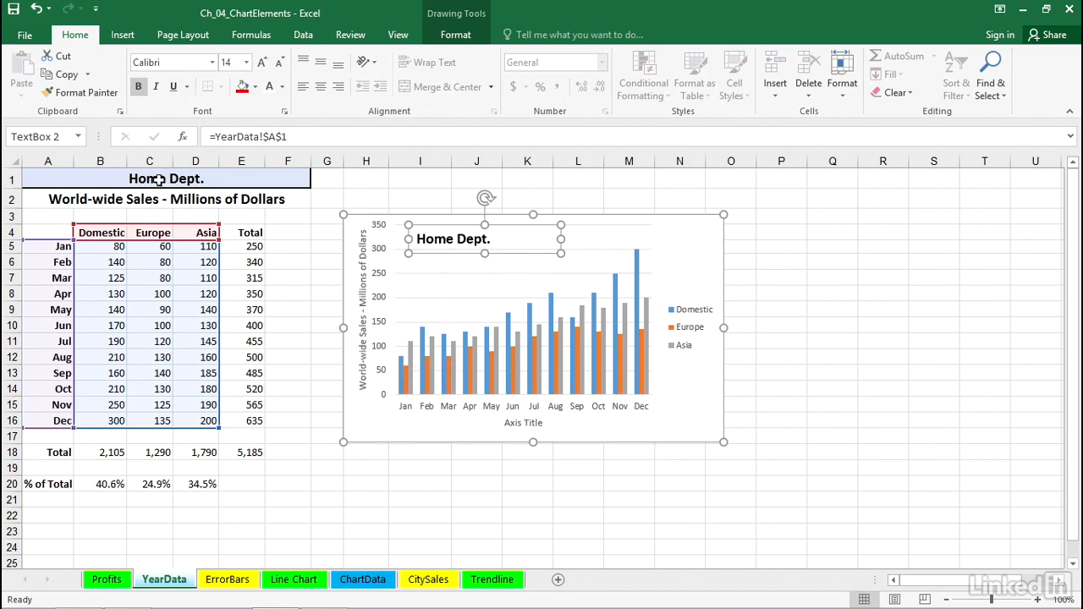
{"action": "left_click", "coordinate": [699, 269]}
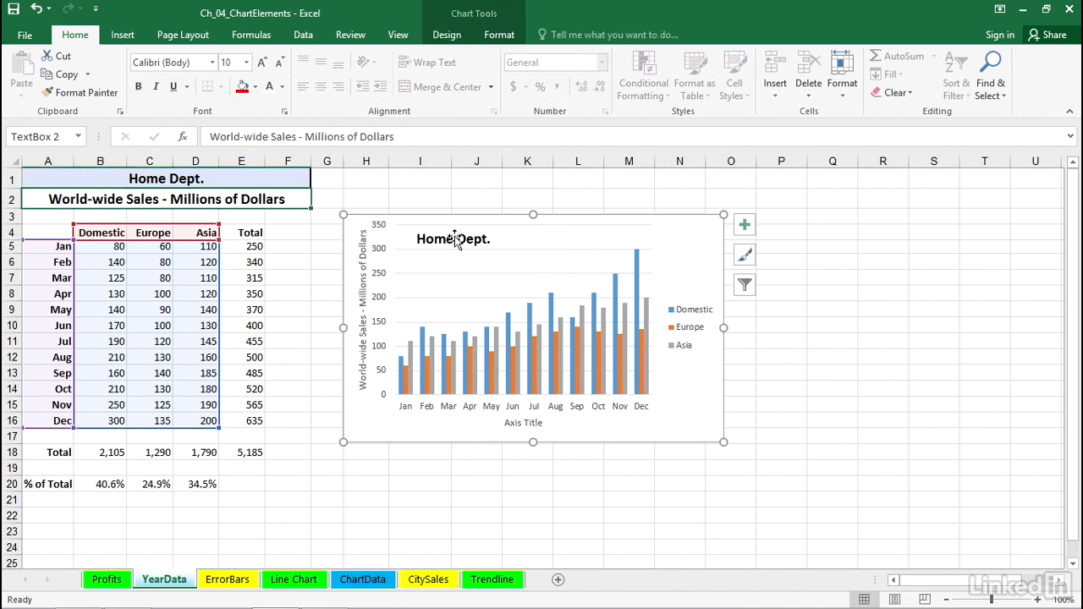
{"action": "left_click", "coordinate": [362, 258]}
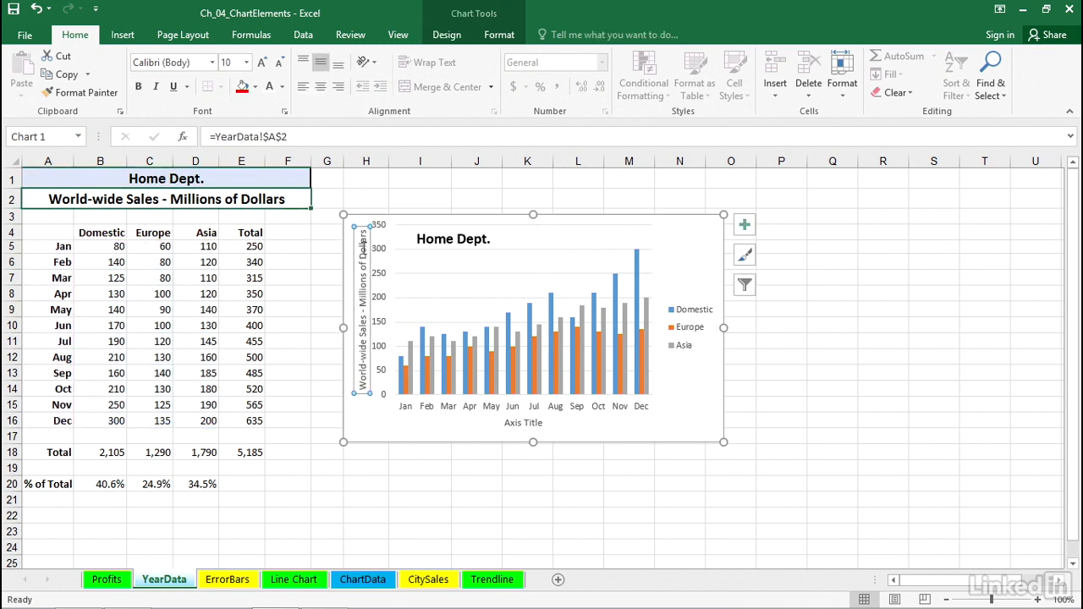
{"action": "type", "text": "="}
{"action": "left_click", "coordinate": [211, 193]}
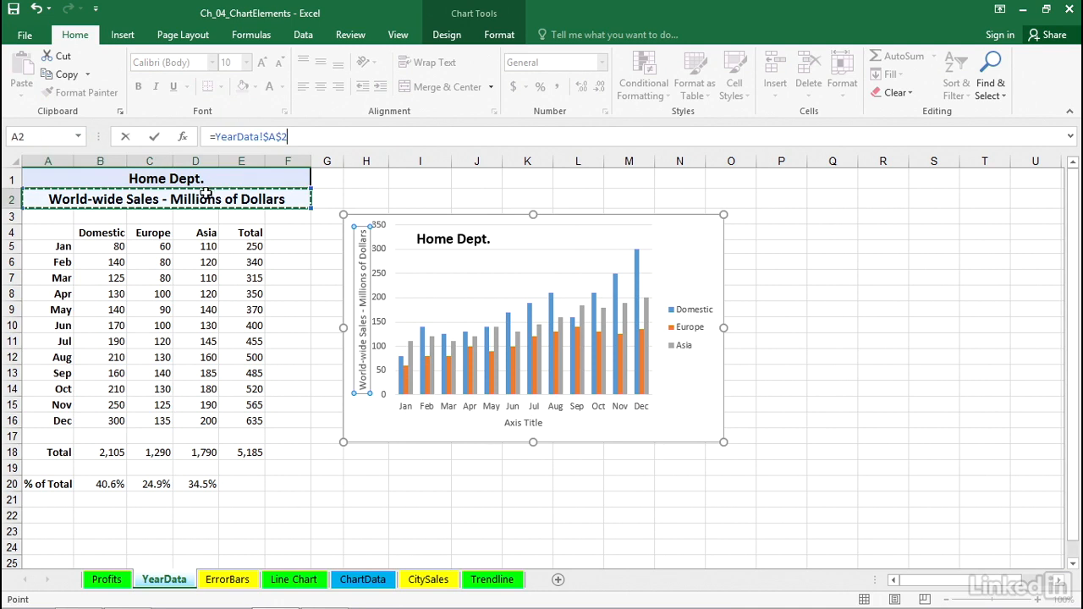
{"action": "key", "text": "Return"}
- Replace the text box's formula with a fresh link to cell A1
{"action": "left_click", "coordinate": [453, 242]}
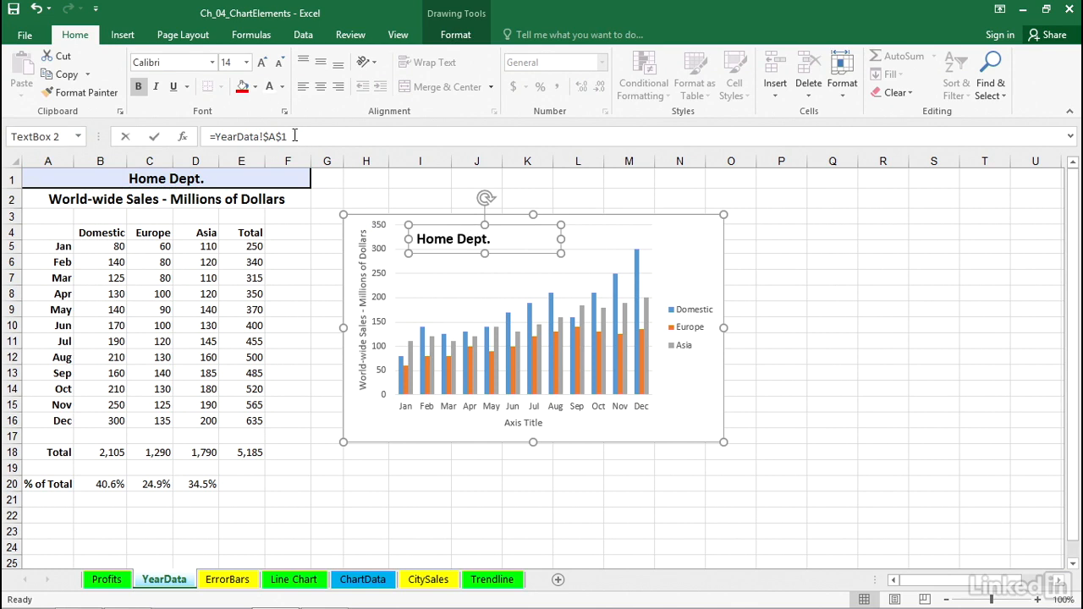
{"action": "left_click_drag", "start_coordinate": [305, 136], "coordinate": [182, 137]}
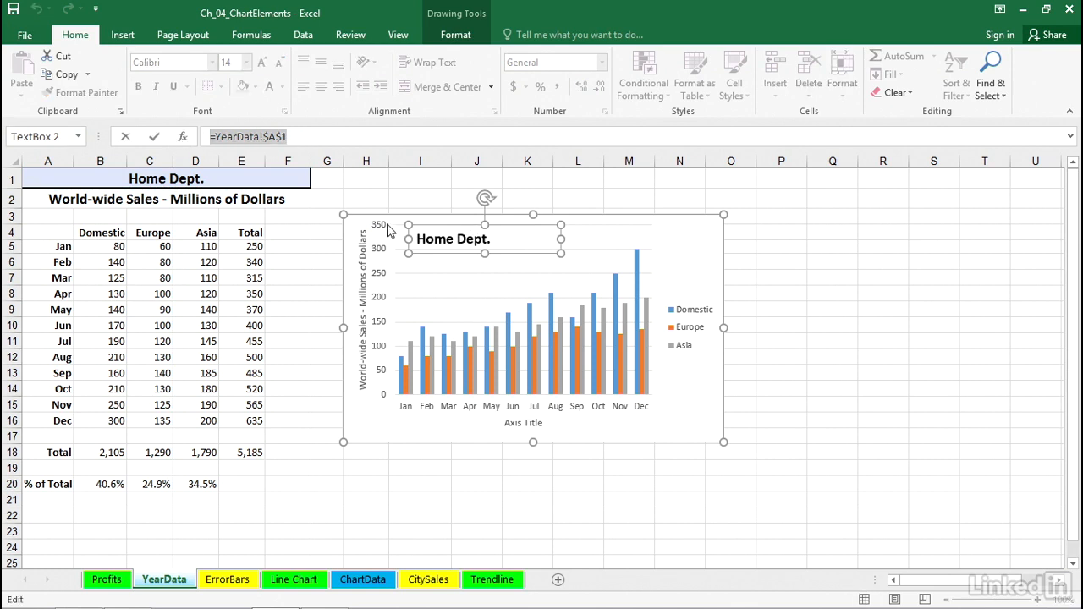
{"action": "type", "text": "="}
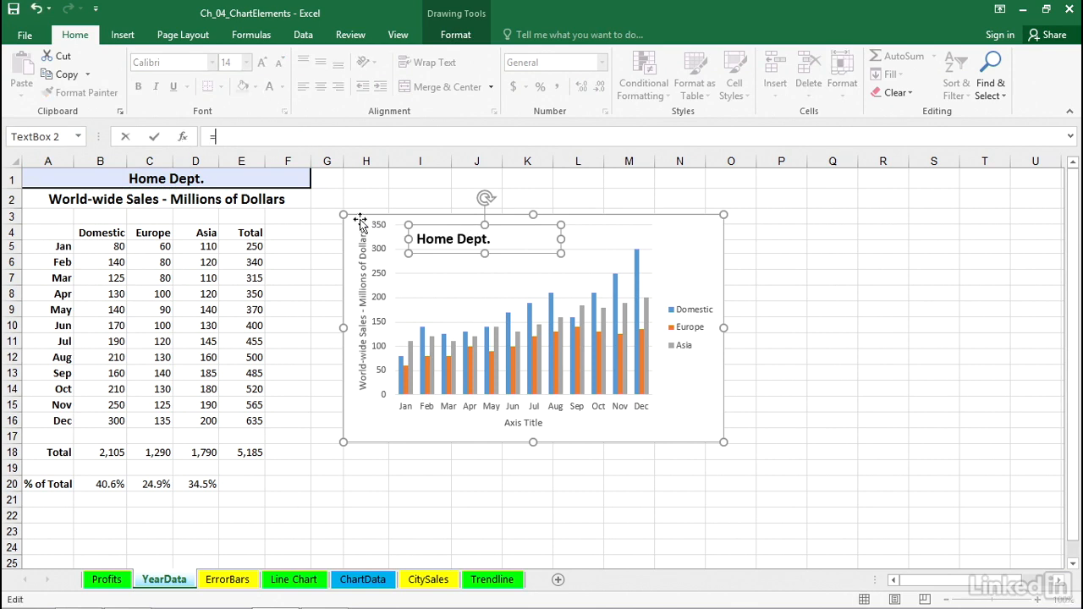
{"action": "left_click", "coordinate": [175, 186]}
{"action": "key", "text": "Return"}
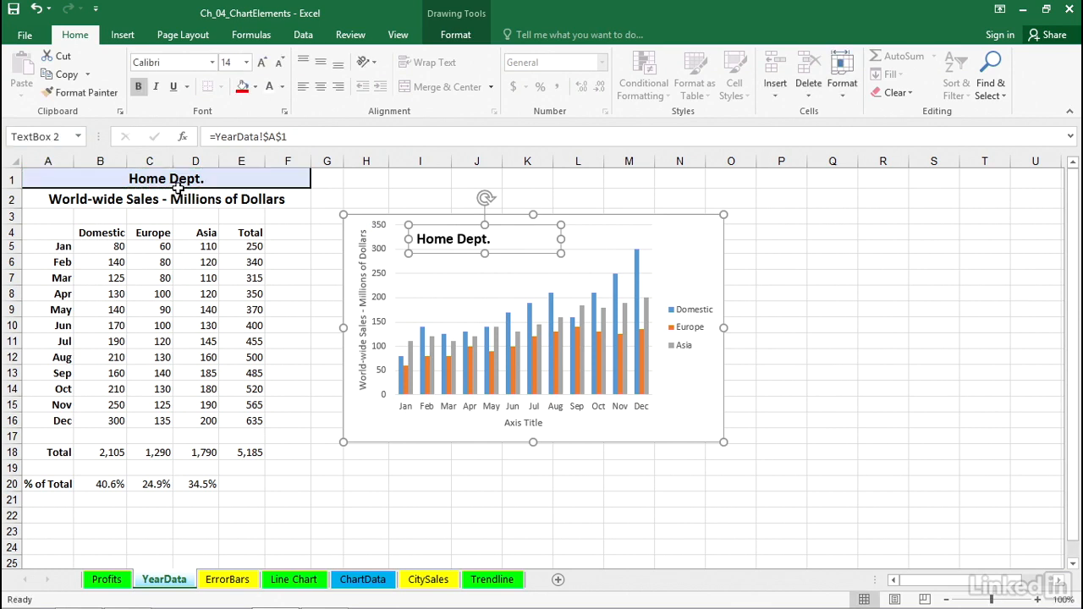